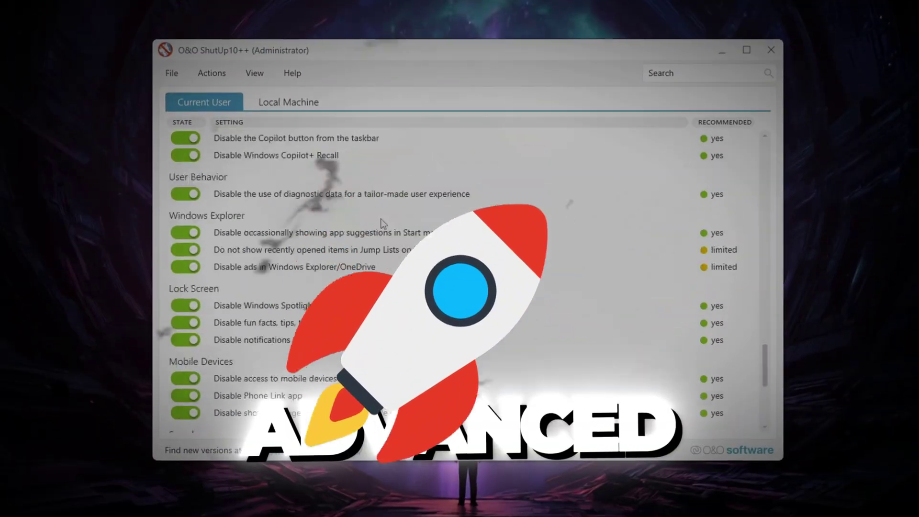
{"action": "scroll", "coordinate": [383, 220], "scroll_direction": "up", "scroll_amount": 10}
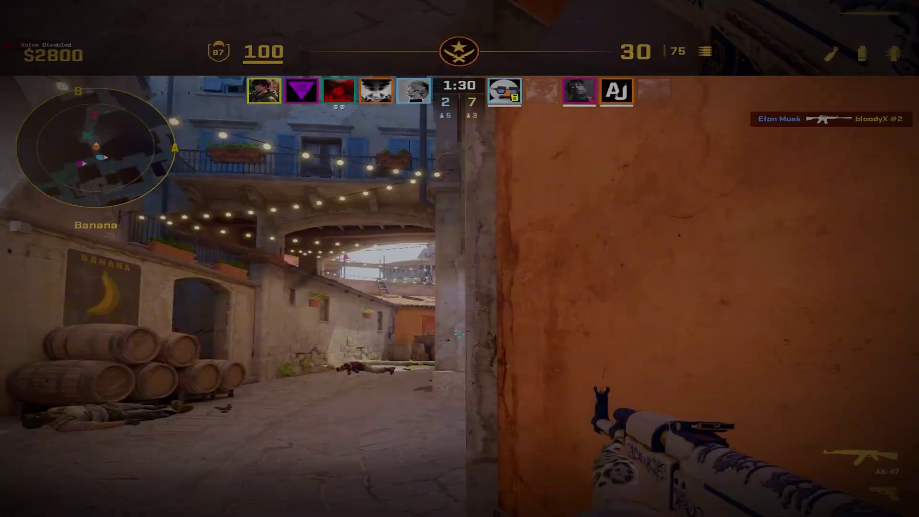
{"action": "left_click", "coordinate": [459, 334]}
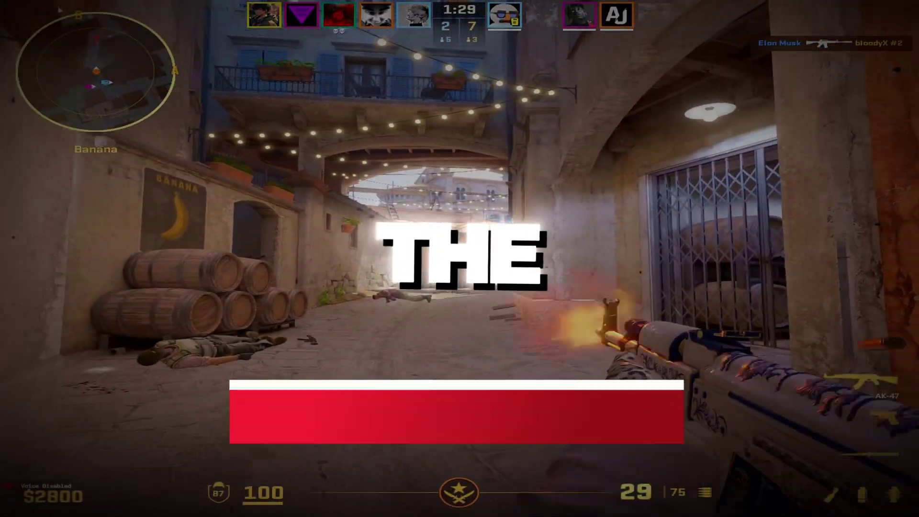
{"action": "left_click", "coordinate": [458, 333]}
{"action": "left_click", "coordinate": [459, 334]}
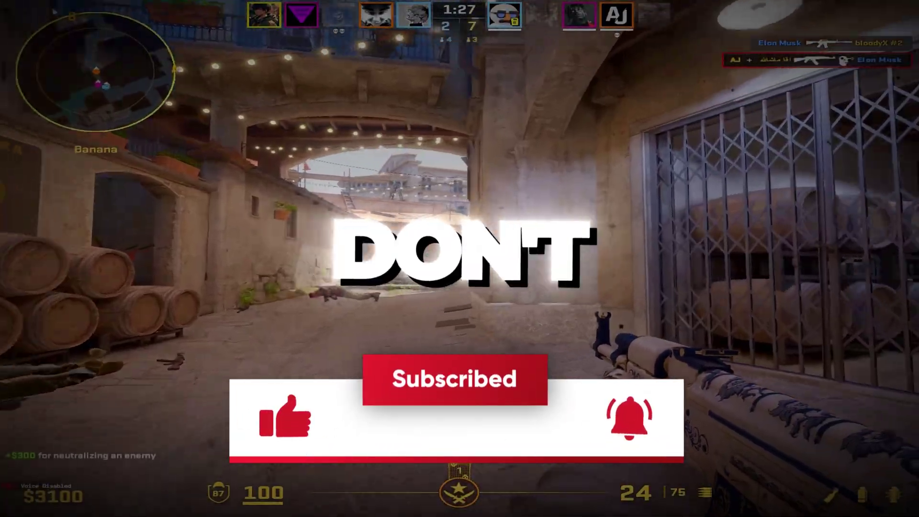
{"action": "left_click", "coordinate": [459, 259]}
{"action": "left_click", "coordinate": [459, 258]}
{"action": "left_click", "coordinate": [460, 259]}
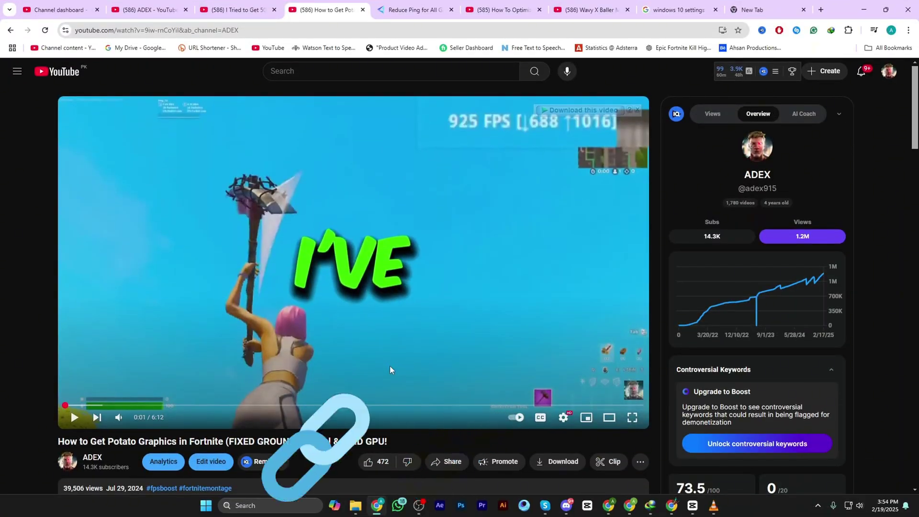
{"action": "scroll", "coordinate": [388, 366], "scroll_direction": "down", "scroll_amount": 5}
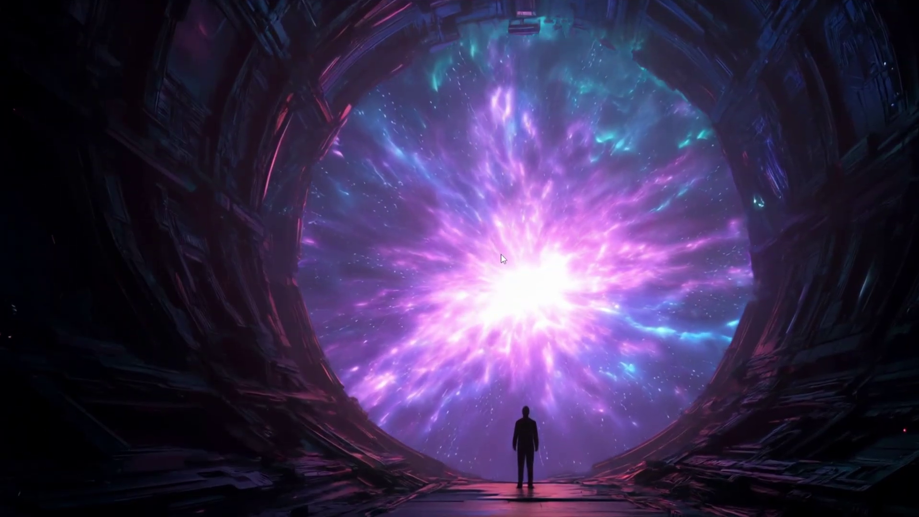
Step: Launch the Local Group Policy Editor by running gpedit.msc
{"action": "key", "text": "super+r"}
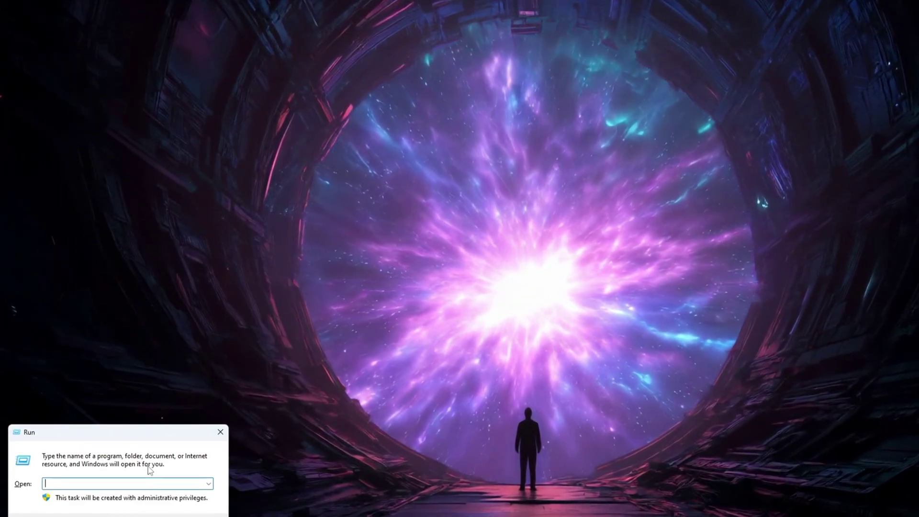
{"action": "left_click_drag", "start_coordinate": [131, 433], "coordinate": [525, 182]}
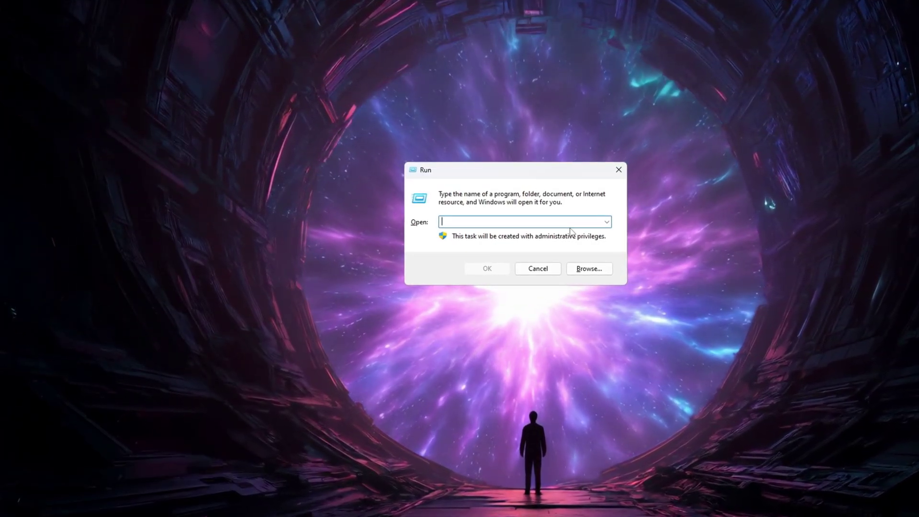
{"action": "type", "text": "gpedit"}
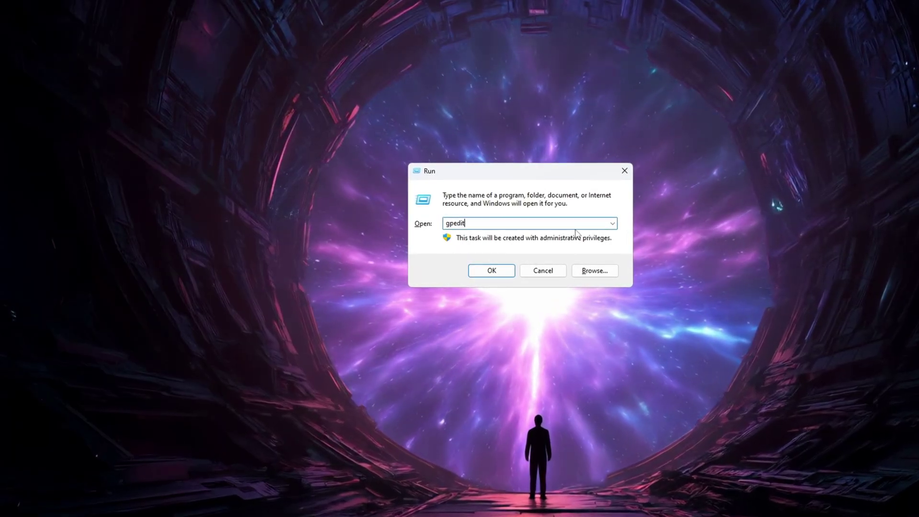
{"action": "type", "text": ".ms"}
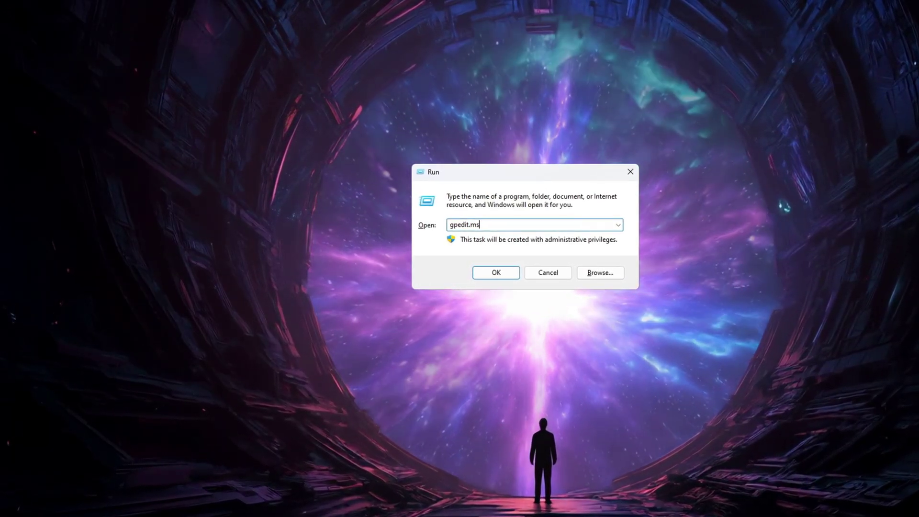
{"action": "type", "text": "c"}
{"action": "left_click_drag", "start_coordinate": [450, 224], "coordinate": [581, 234]}
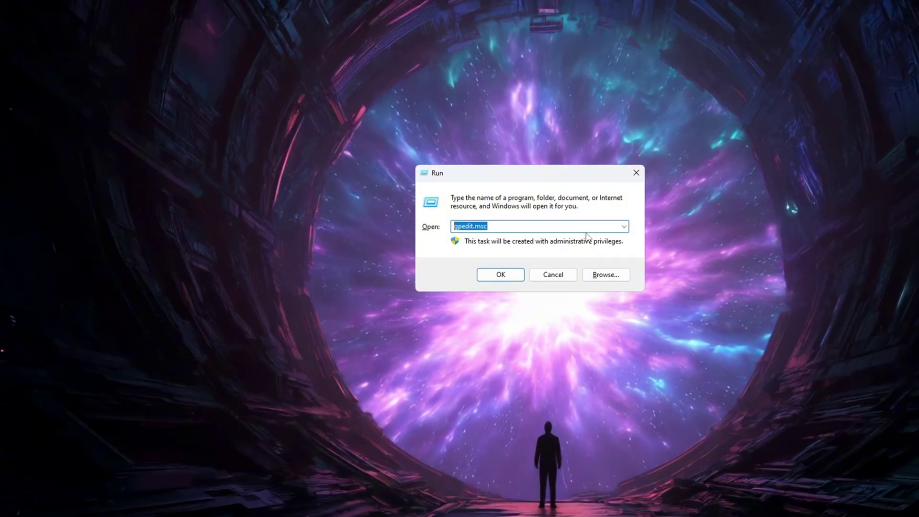
{"action": "key", "text": "Return"}
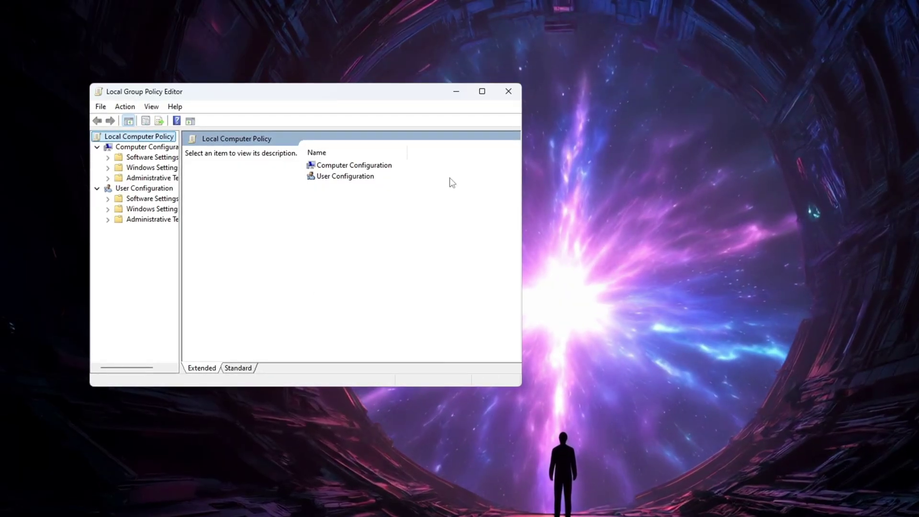
Step: Go to Power Throttling Settings under Computer Configuration > Administrative Templates > System > Power Management
{"action": "left_click", "coordinate": [308, 167]}
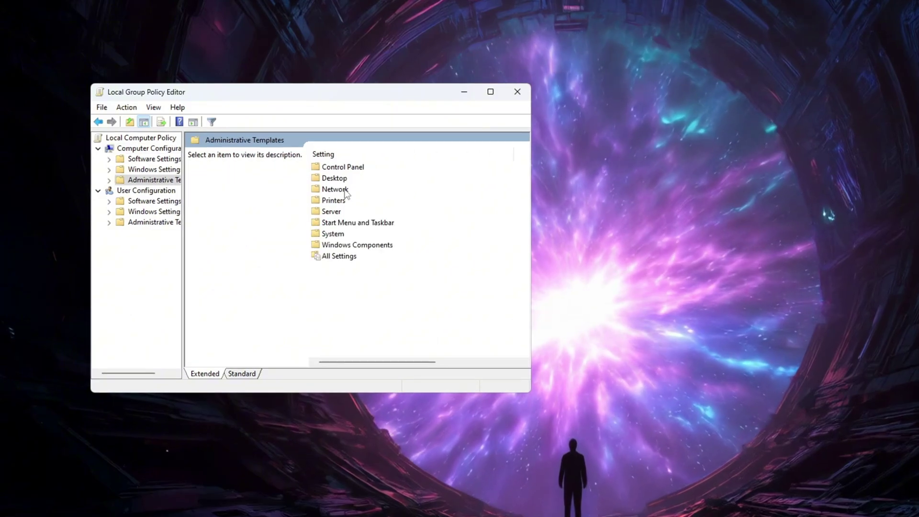
{"action": "double_click", "coordinate": [338, 236]}
{"action": "scroll", "coordinate": [408, 216], "scroll_direction": "down", "scroll_amount": 5}
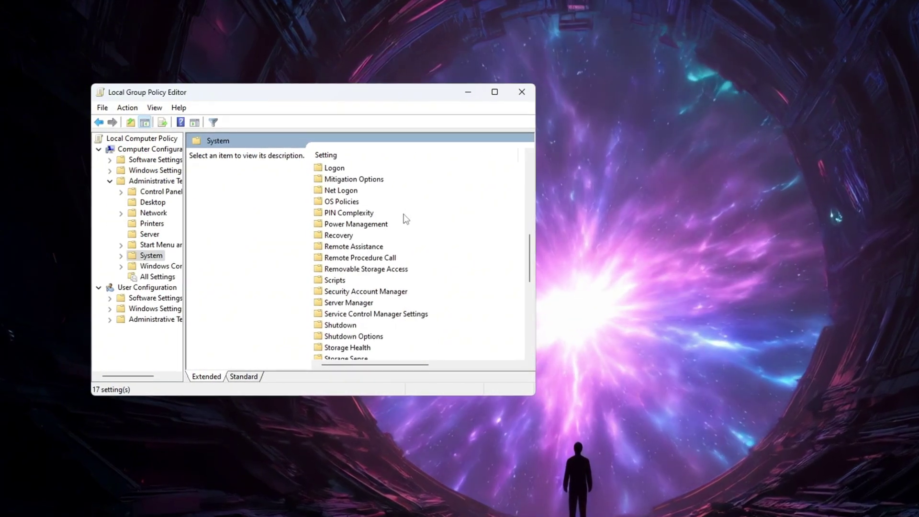
{"action": "left_click", "coordinate": [364, 228]}
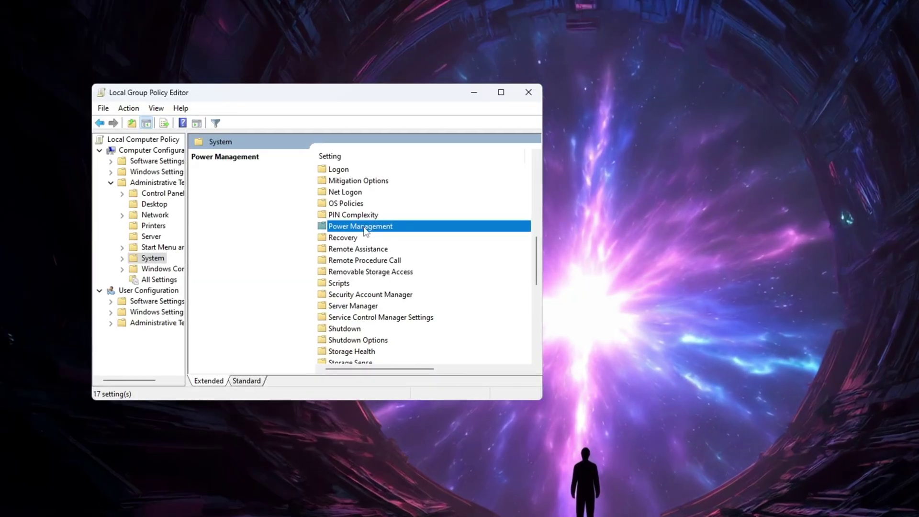
{"action": "double_click", "coordinate": [366, 227]}
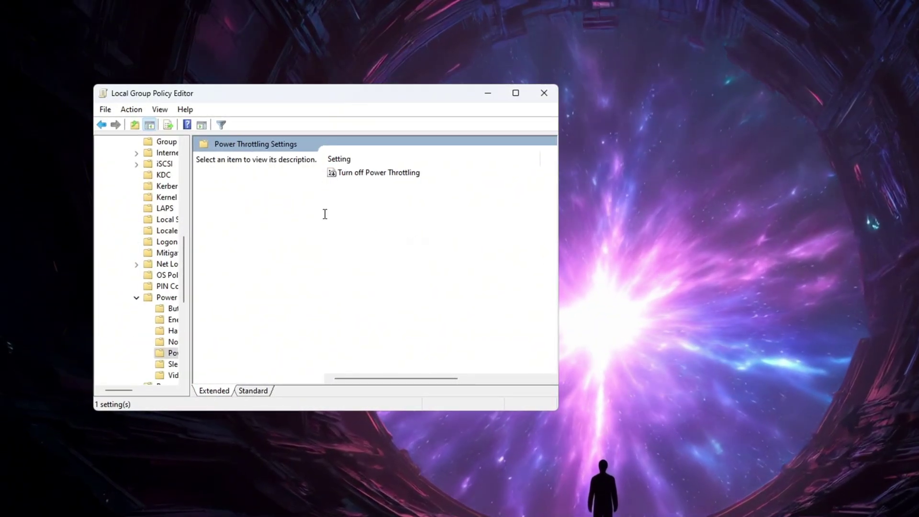
Step: Set the Turn off Power Throttling policy to Enabled, apply it and close the policy dialog
{"action": "left_click", "coordinate": [386, 176]}
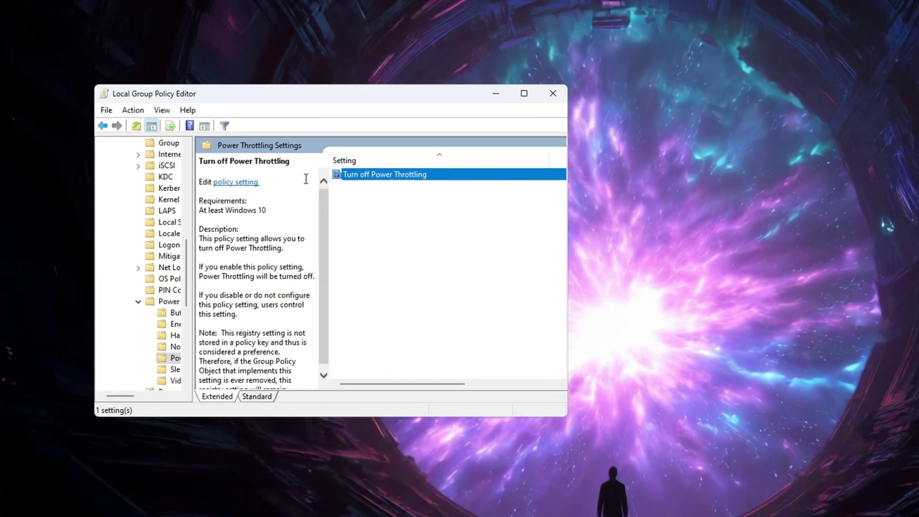
{"action": "double_click", "coordinate": [383, 176]}
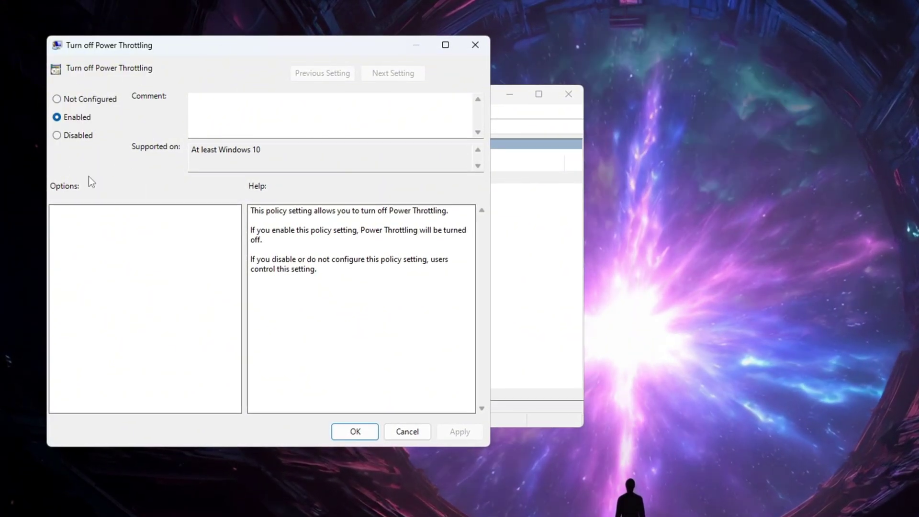
{"action": "left_click", "coordinate": [74, 135]}
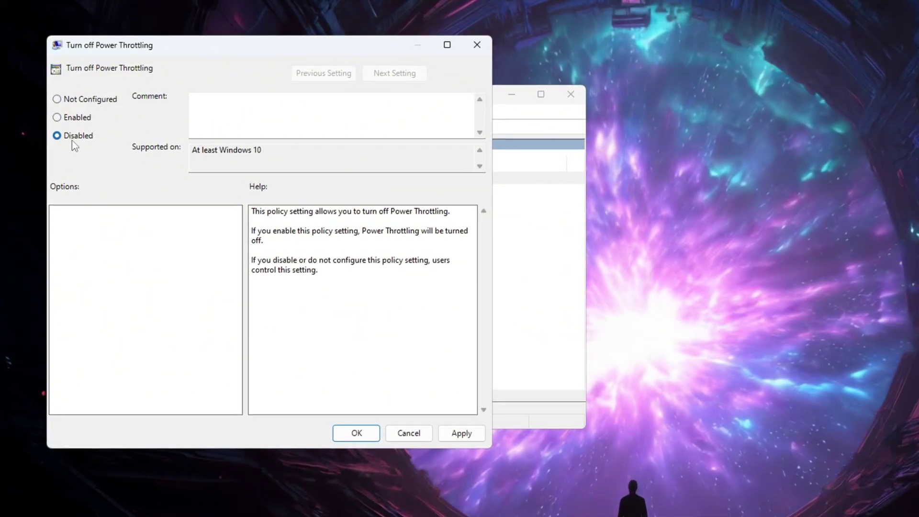
{"action": "left_click", "coordinate": [79, 118]}
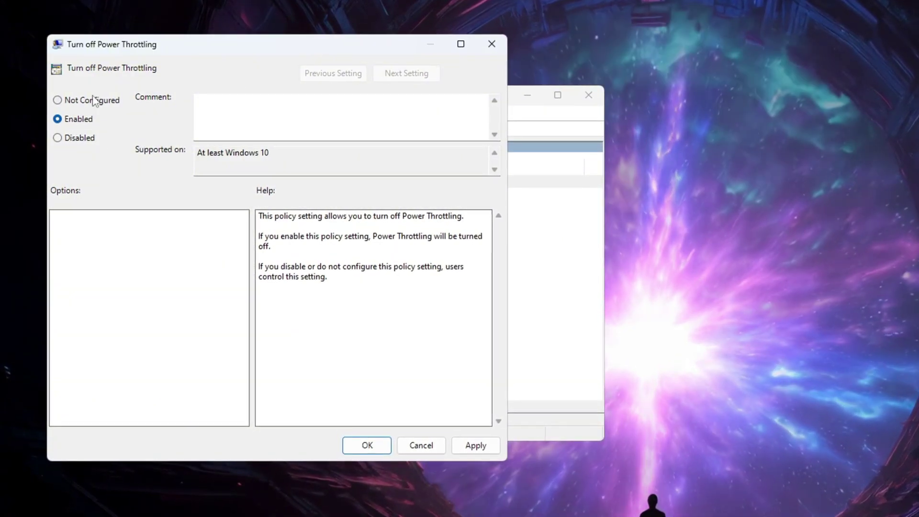
{"action": "left_click", "coordinate": [478, 448]}
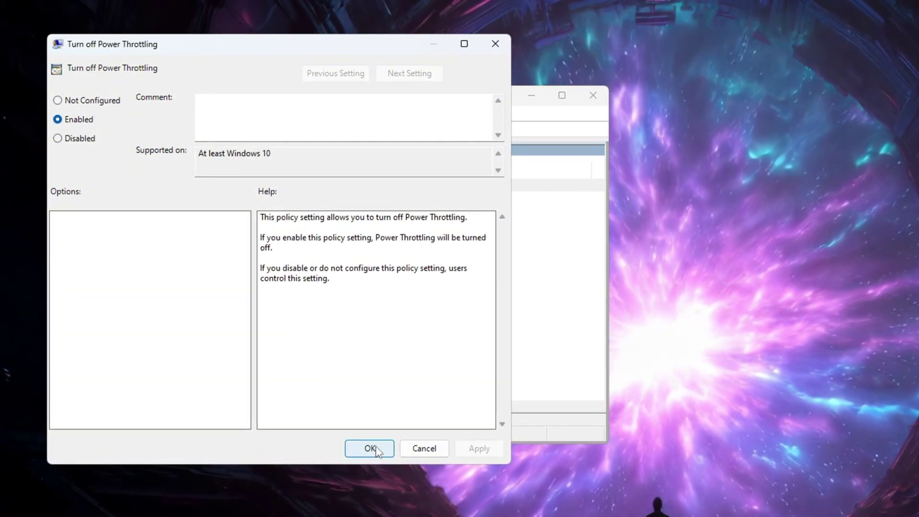
{"action": "left_click", "coordinate": [370, 447]}
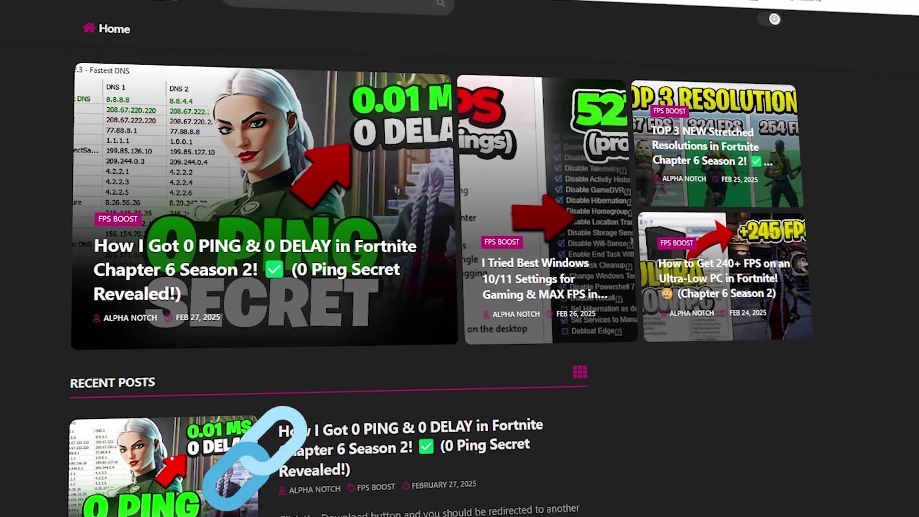
{"action": "scroll", "coordinate": [325, 287], "scroll_direction": "down", "scroll_amount": 7}
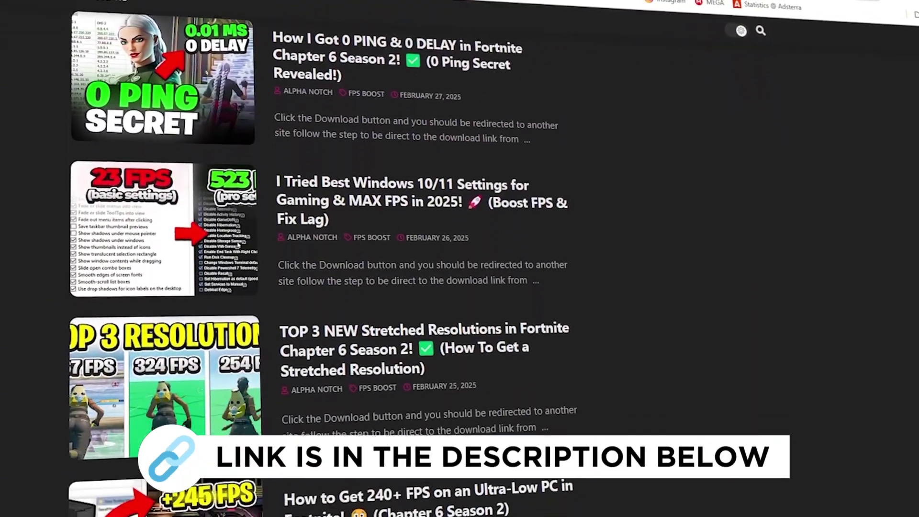
{"action": "scroll", "coordinate": [325, 288], "scroll_direction": "down", "scroll_amount": 5}
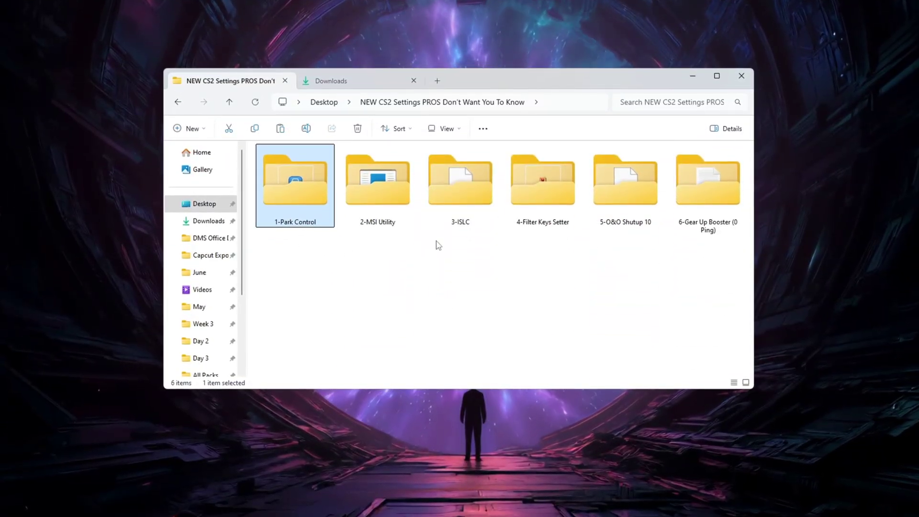
Step: Open the 1-Park Control folder holding parkcontrolsetup64.exe, minimize it and launch the installed ParkControl program
{"action": "double_click", "coordinate": [295, 170]}
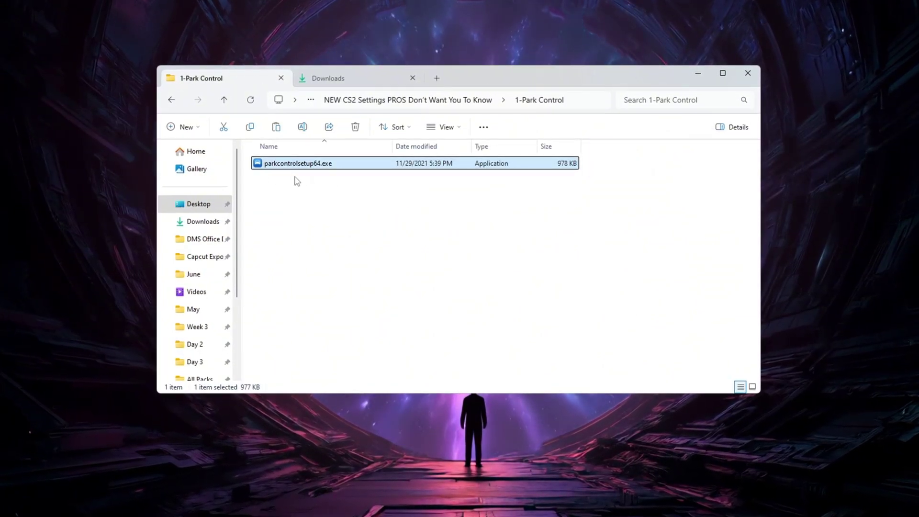
{"action": "left_click", "coordinate": [699, 71]}
{"action": "key", "text": "super"}
{"action": "type", "text": "park"}
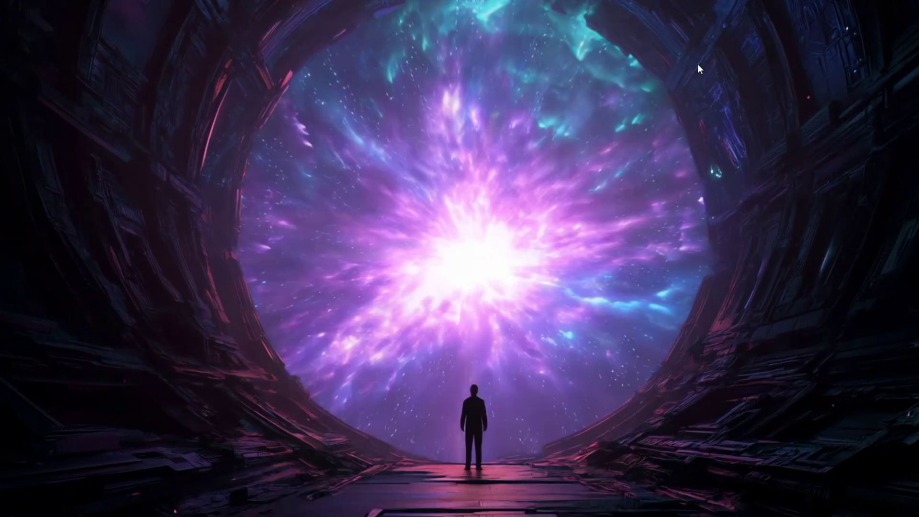
{"action": "key", "text": "Return"}
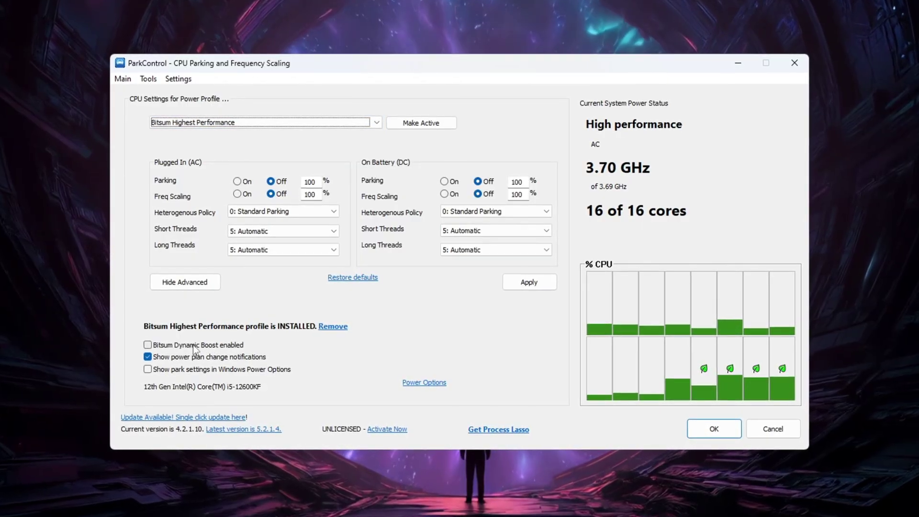
Step: Turn on Bitsum Dynamic Boost in ParkControl, cancel its settings dialog and close the Power Options window
{"action": "left_click", "coordinate": [148, 345]}
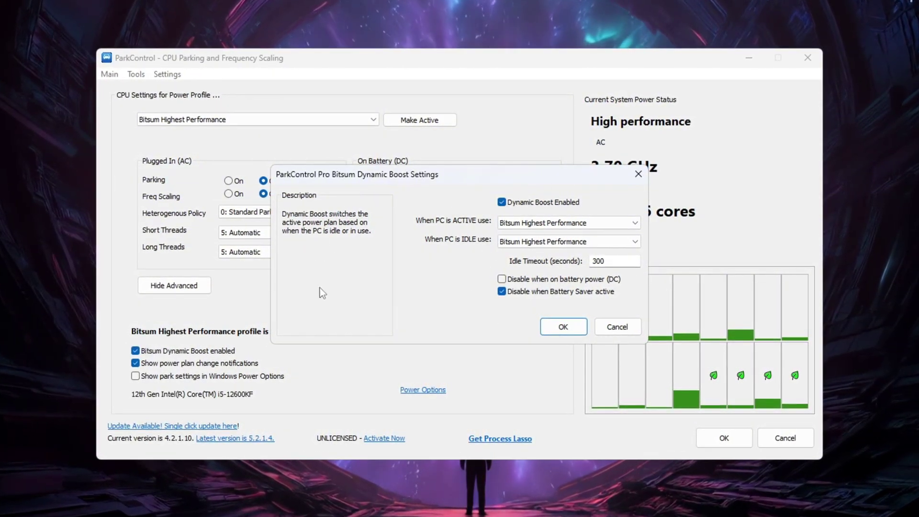
{"action": "left_click", "coordinate": [622, 329]}
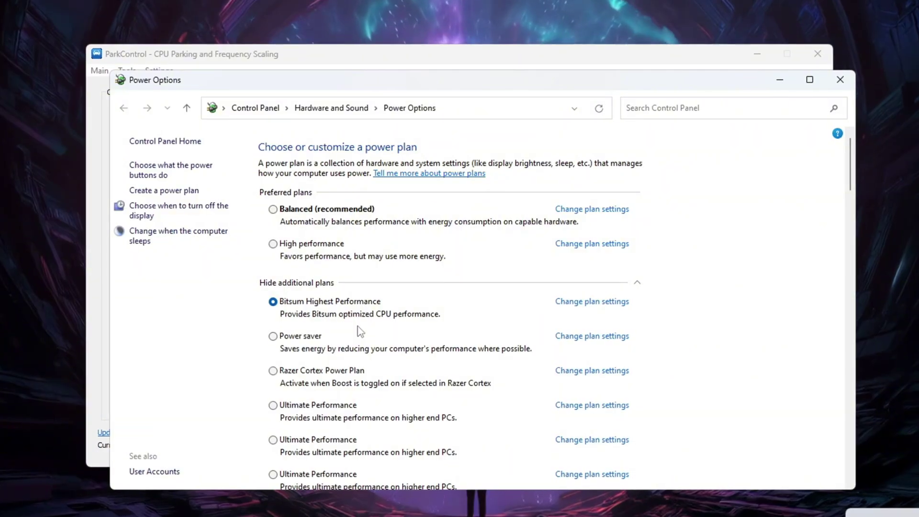
{"action": "left_click", "coordinate": [838, 87]}
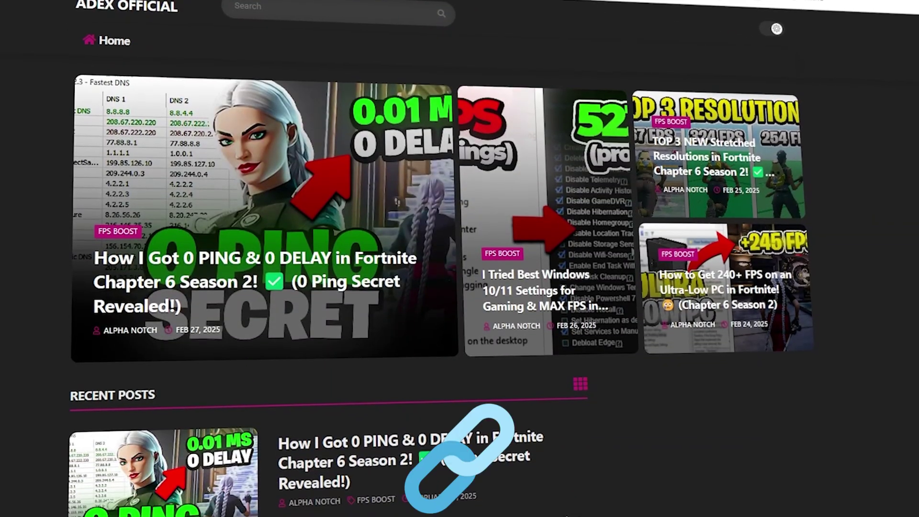
{"action": "scroll", "coordinate": [326, 287], "scroll_direction": "down", "scroll_amount": 8}
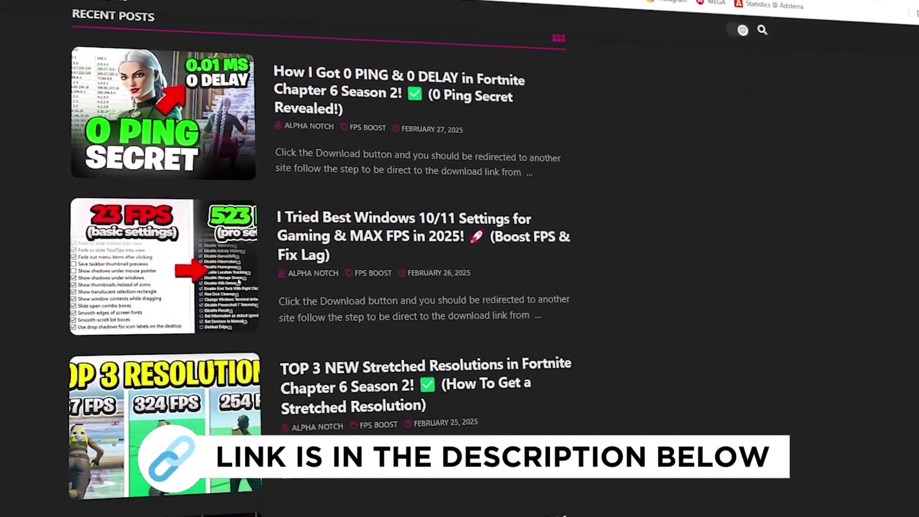
{"action": "scroll", "coordinate": [325, 287], "scroll_direction": "down", "scroll_amount": 4}
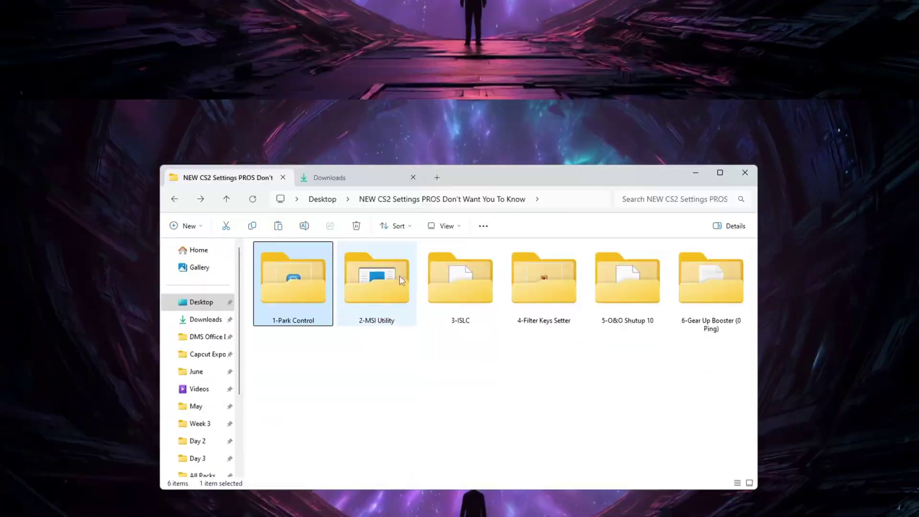
Step: Run MSI Mode Utility 3.0.exe from the 2-MSI Utility folder
{"action": "left_click", "coordinate": [378, 224]}
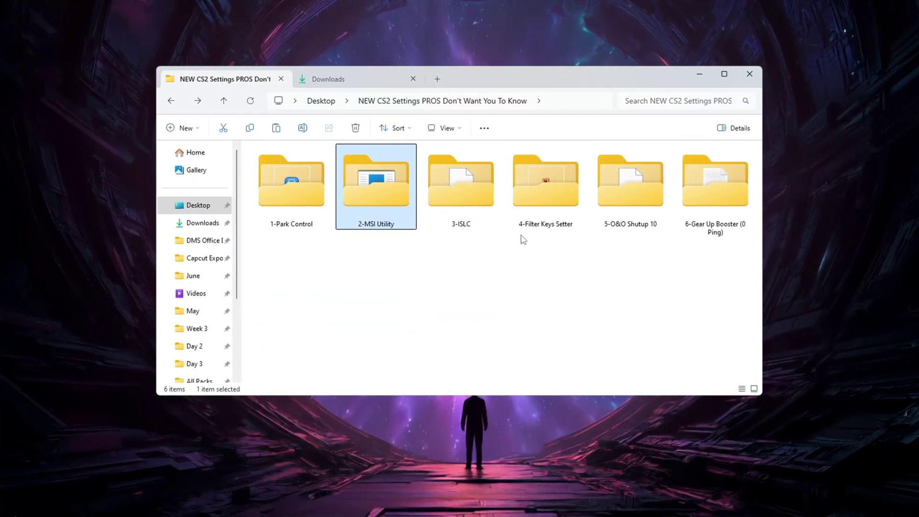
{"action": "double_click", "coordinate": [374, 201]}
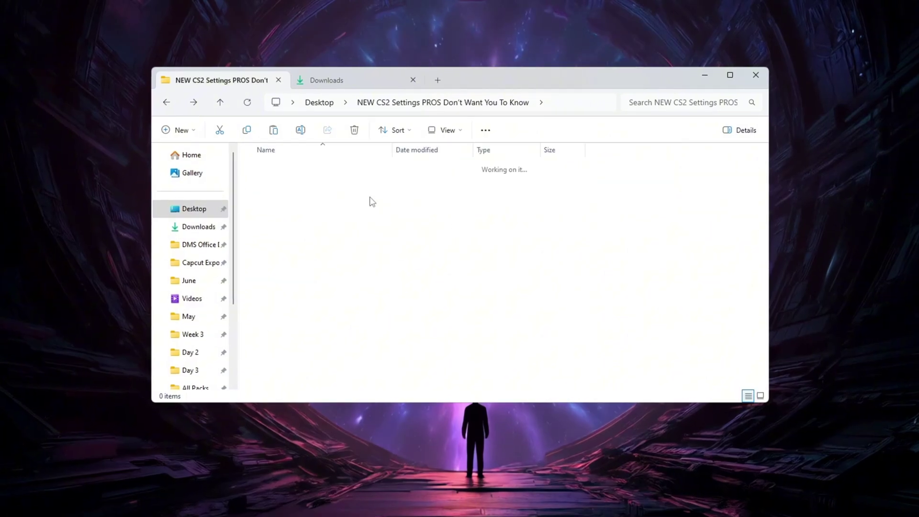
{"action": "left_click", "coordinate": [295, 168]}
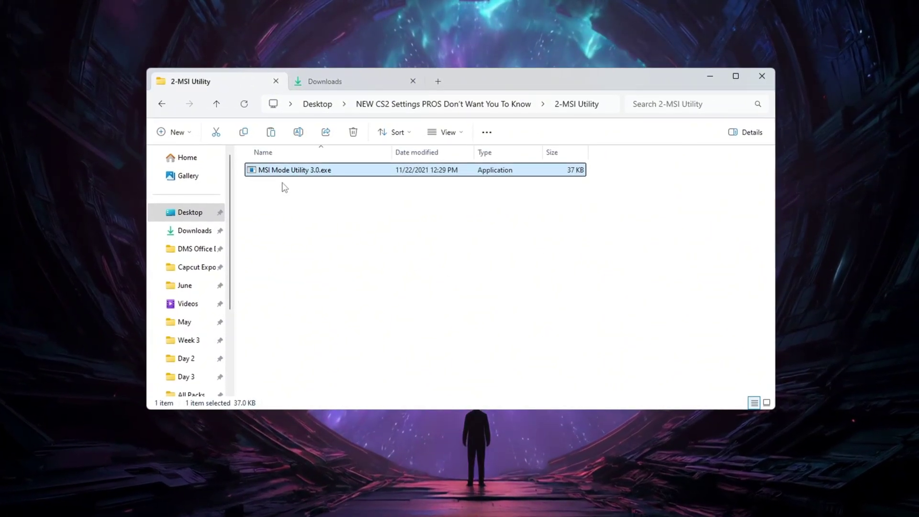
{"action": "double_click", "coordinate": [294, 171]}
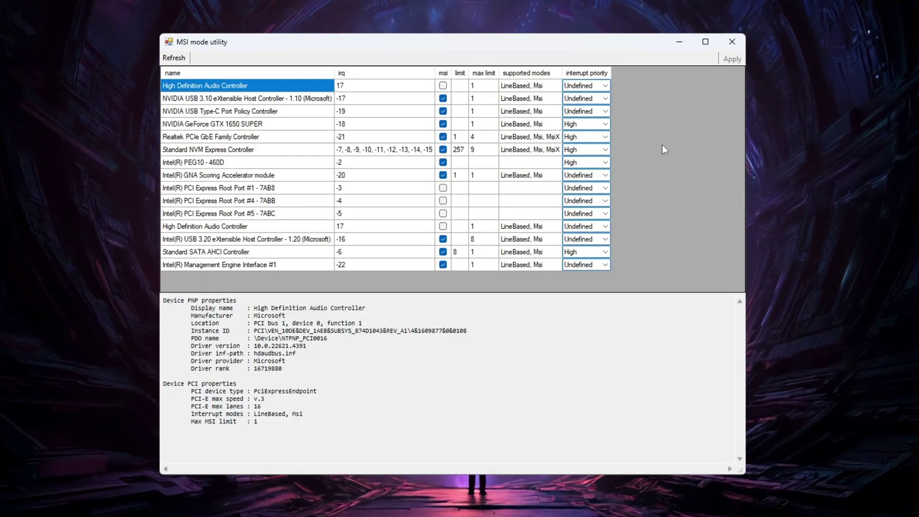
Step: Set the interrupt priority of the NVIDIA GeForce GTX 1650 SUPER to High, with its MSI mode enabled
{"action": "left_click", "coordinate": [454, 252]}
{"action": "type", "text": "8"}
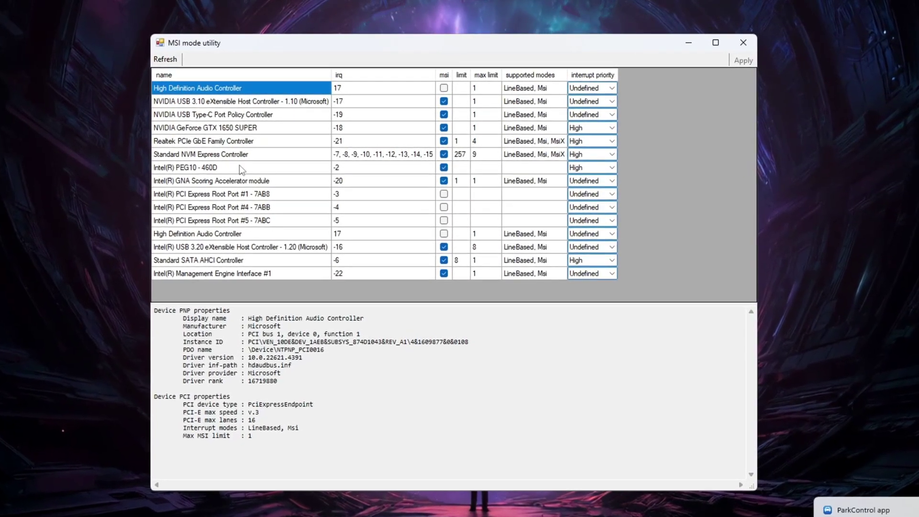
{"action": "left_click", "coordinate": [152, 128]}
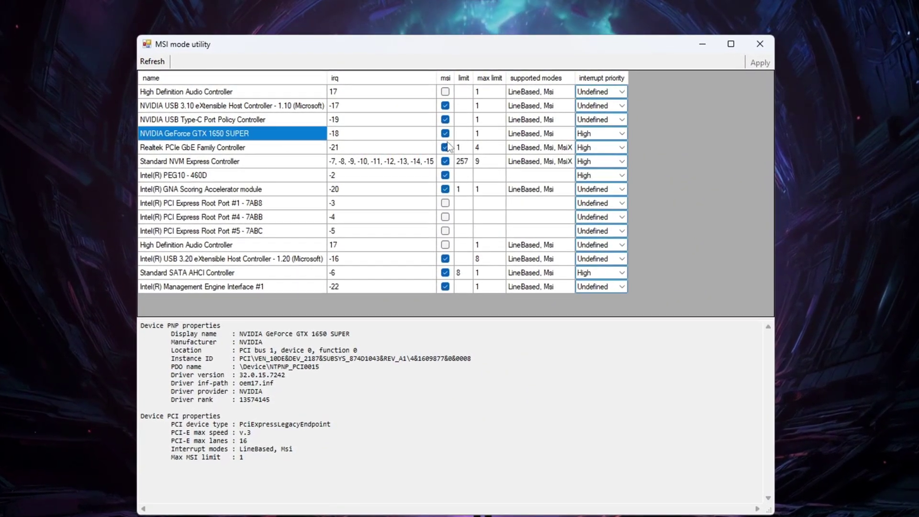
{"action": "left_click", "coordinate": [622, 134]}
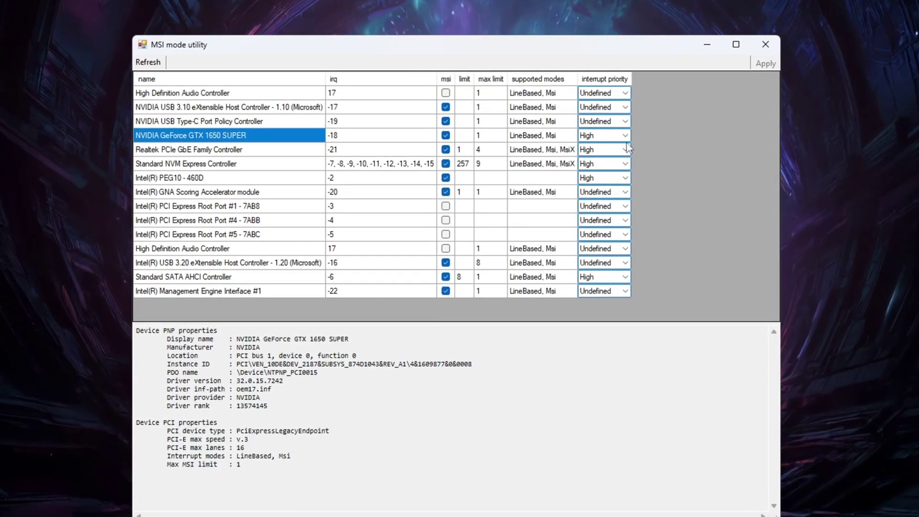
{"action": "left_click", "coordinate": [587, 172]}
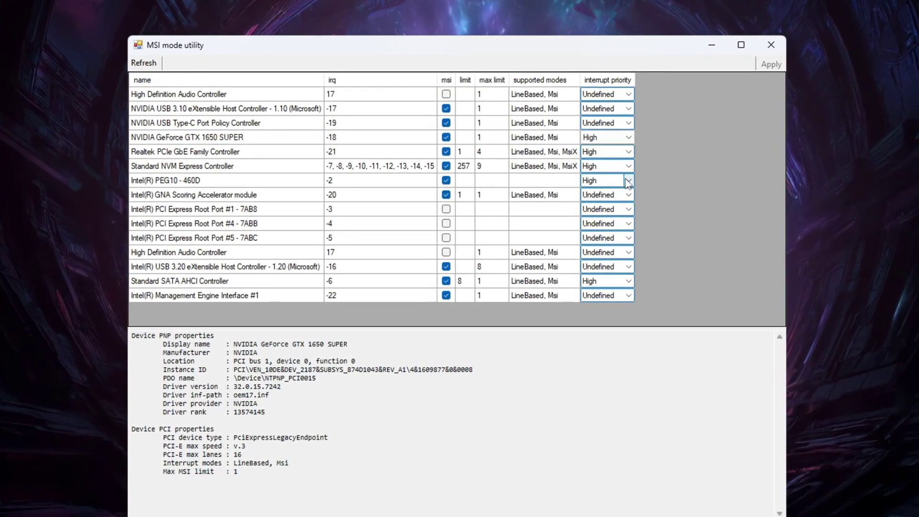
Step: Set the interrupt priority of the Intel(R) PEG10 - 460D device to High, with its MSI mode enabled
{"action": "left_click", "coordinate": [165, 180]}
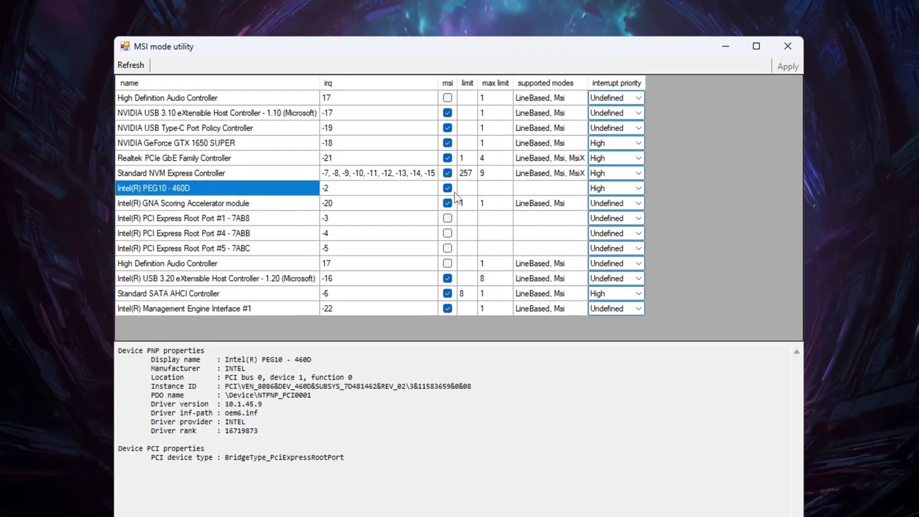
{"action": "left_click", "coordinate": [639, 188]}
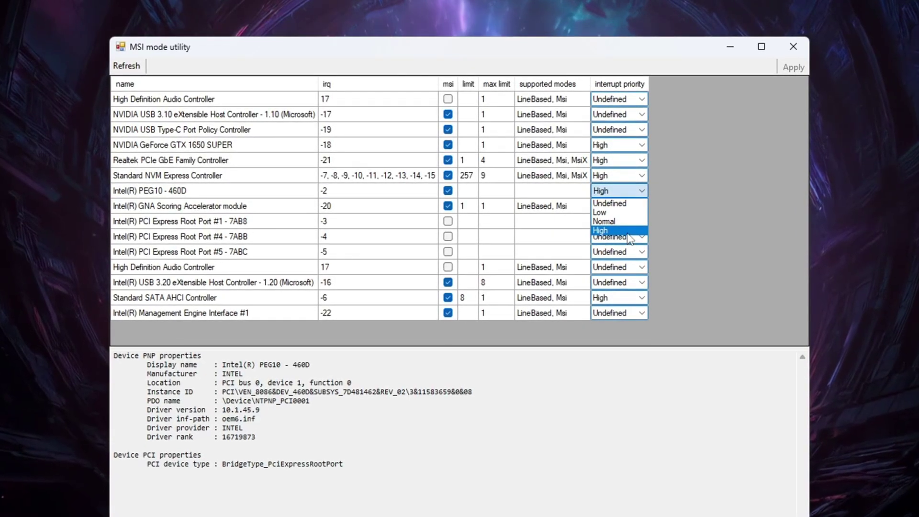
{"action": "left_click", "coordinate": [615, 235]}
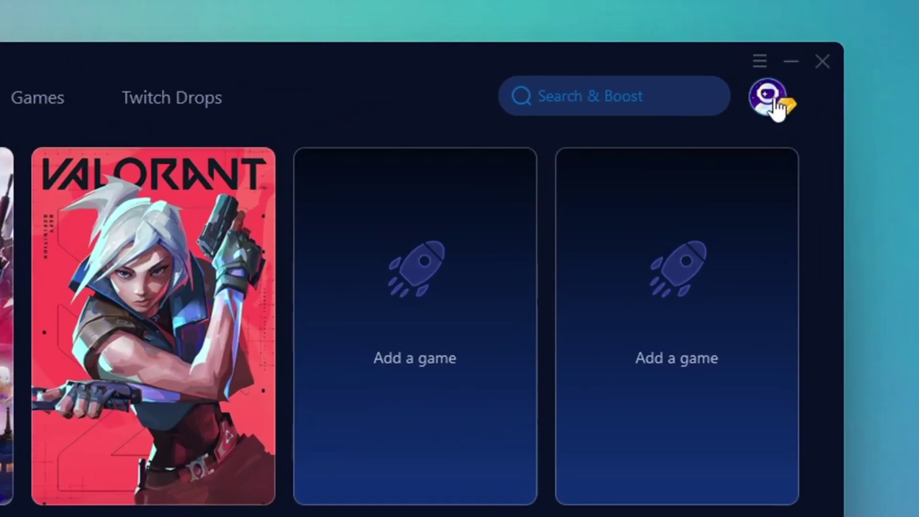
Step: Switch to GearUP Booster, browse its catalogue of popular games and return to the home page
{"action": "left_click", "coordinate": [776, 107]}
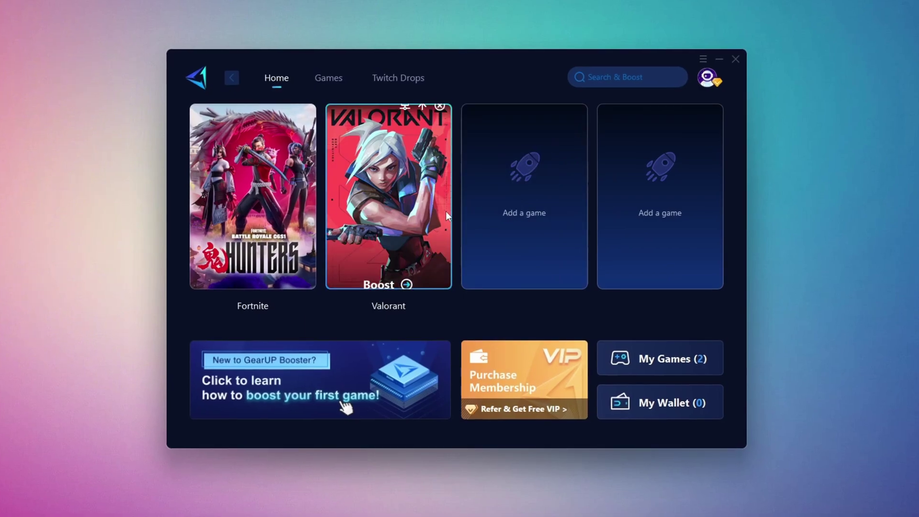
{"action": "left_click", "coordinate": [335, 82]}
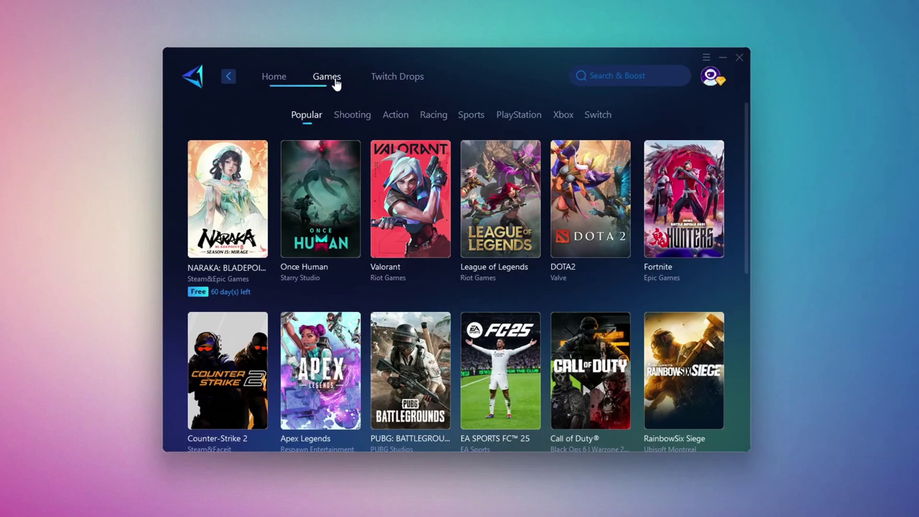
{"action": "scroll", "coordinate": [542, 303], "scroll_direction": "down", "scroll_amount": 5}
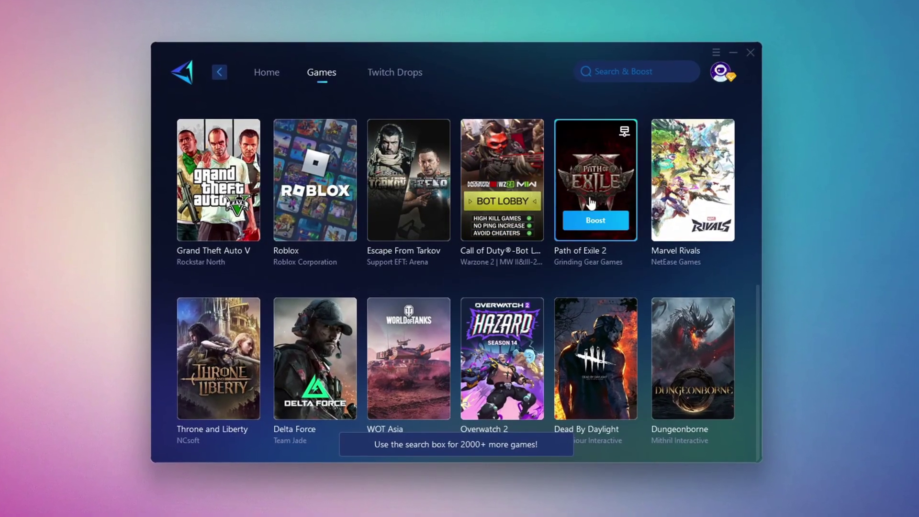
{"action": "left_click", "coordinate": [264, 73]}
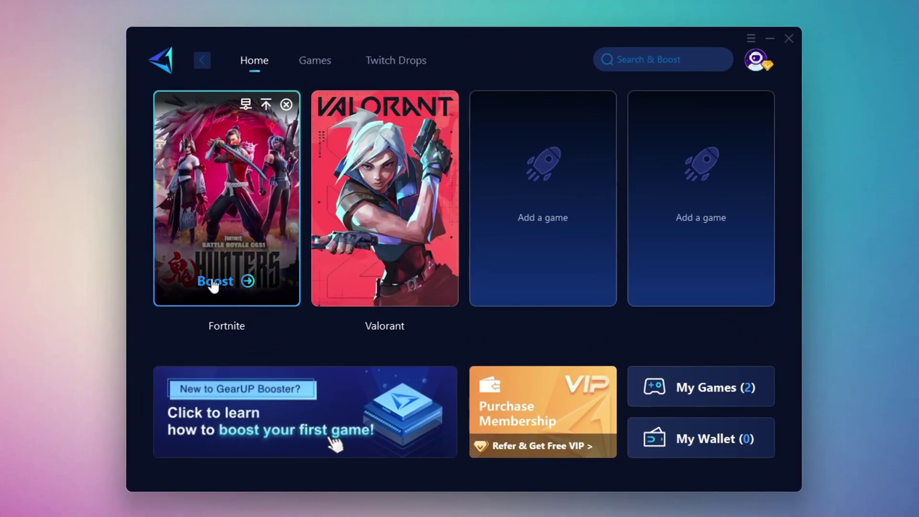
Step: Start boosting Fortnite and view the available game server regions, keeping Middle East as the region
{"action": "left_click", "coordinate": [218, 283]}
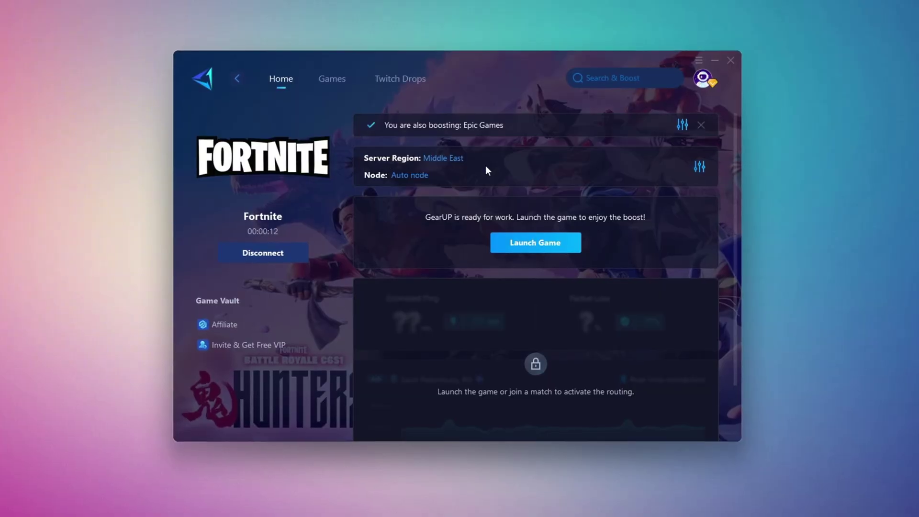
{"action": "left_click", "coordinate": [445, 162]}
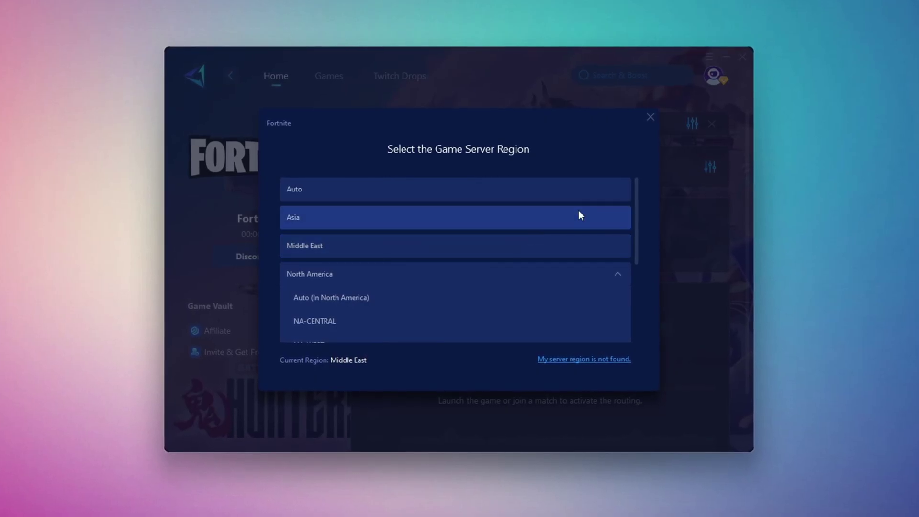
{"action": "left_click", "coordinate": [651, 118]}
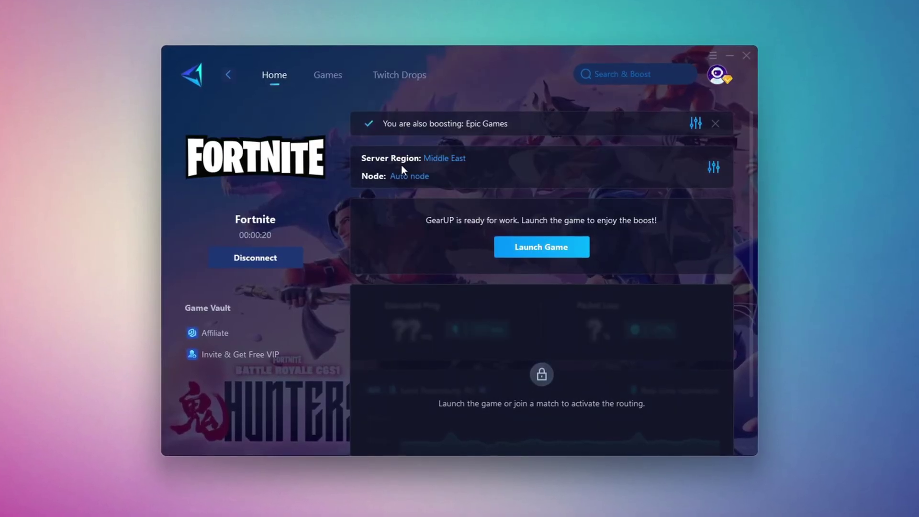
Step: Examine the Middle East server nodes for Fortnite, keep Auto node and close the GearUP Booster window
{"action": "left_click", "coordinate": [407, 176]}
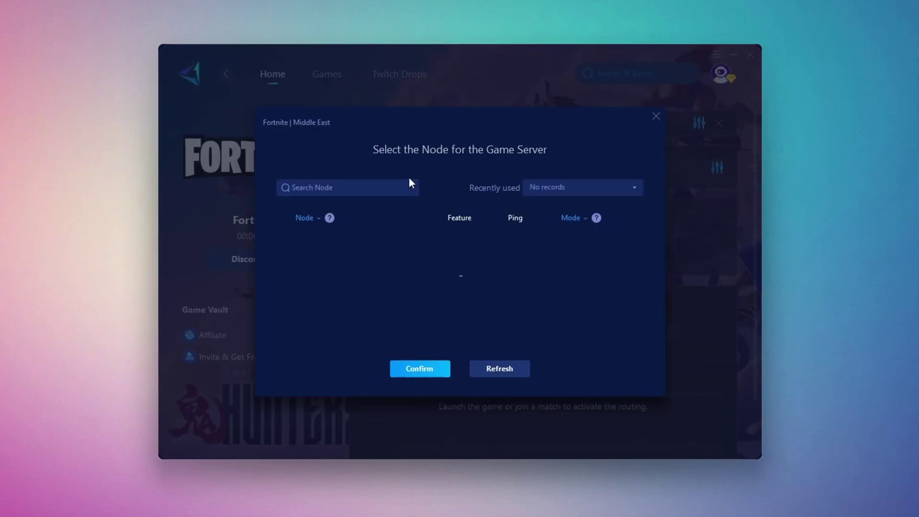
{"action": "scroll", "coordinate": [434, 271], "scroll_direction": "down", "scroll_amount": 1}
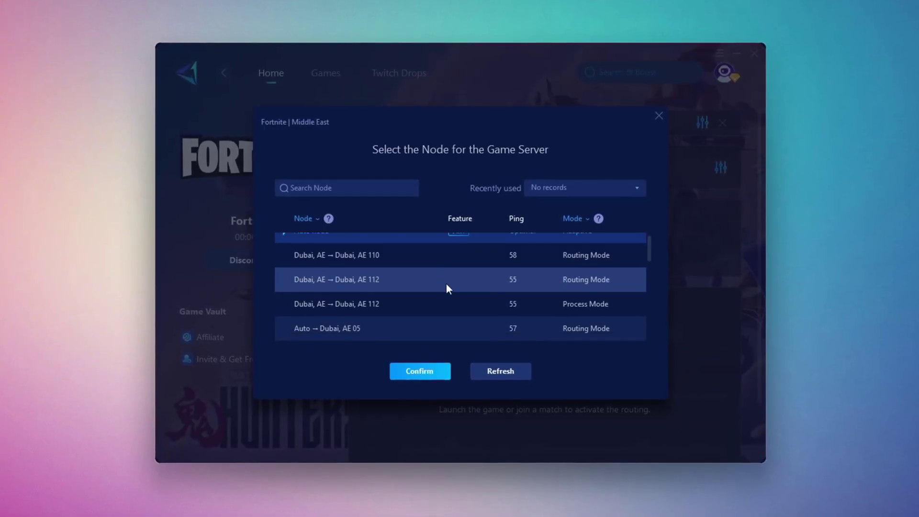
{"action": "scroll", "coordinate": [489, 284], "scroll_direction": "up", "scroll_amount": 1}
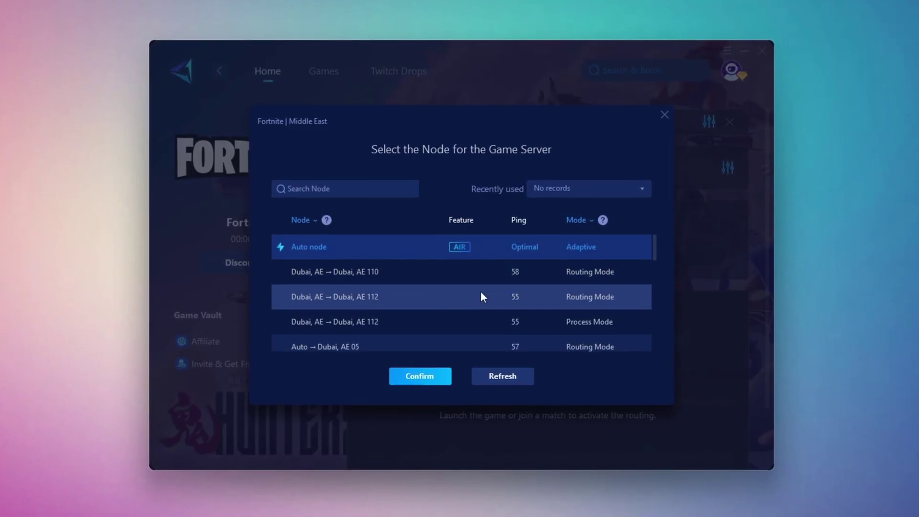
{"action": "left_click", "coordinate": [664, 115]}
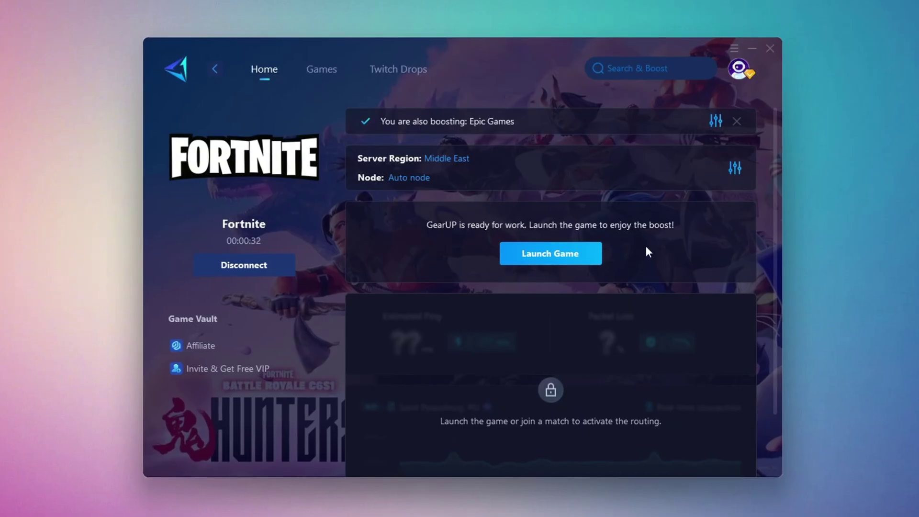
{"action": "left_click", "coordinate": [774, 48]}
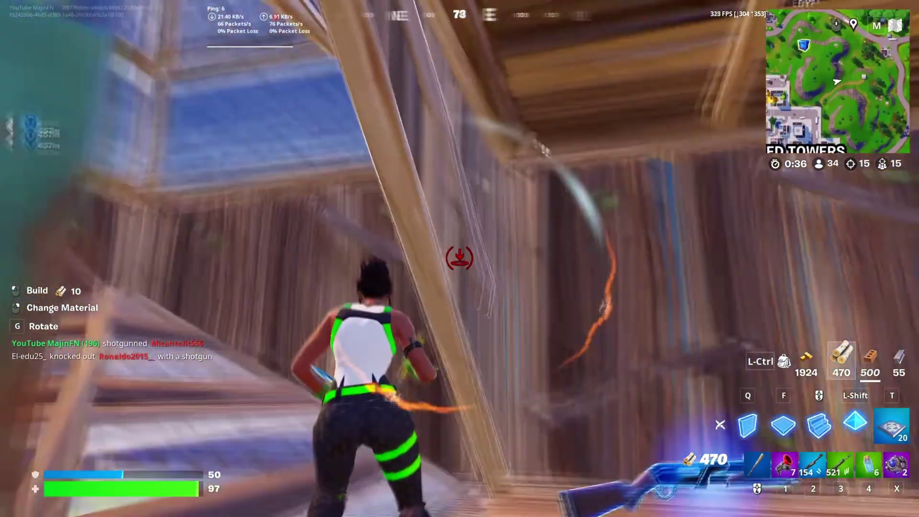
{"action": "key", "text": "2"}
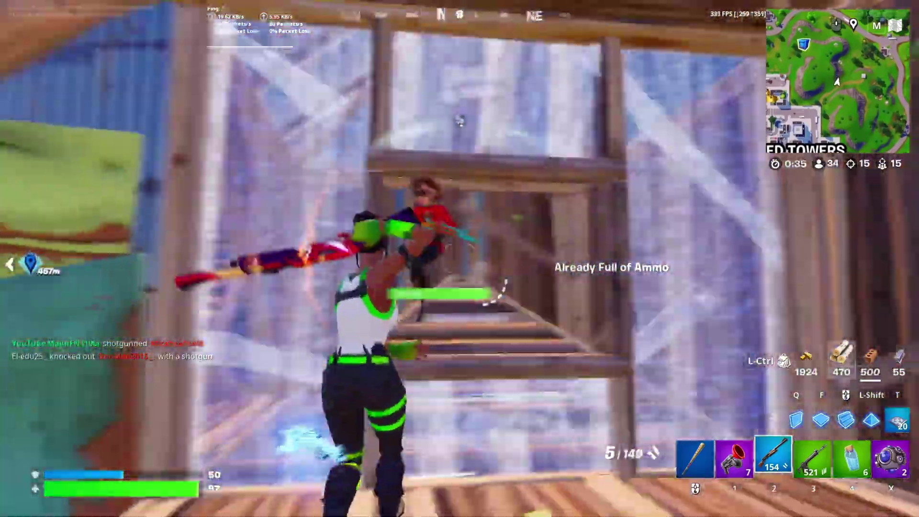
{"action": "left_click", "coordinate": [459, 259]}
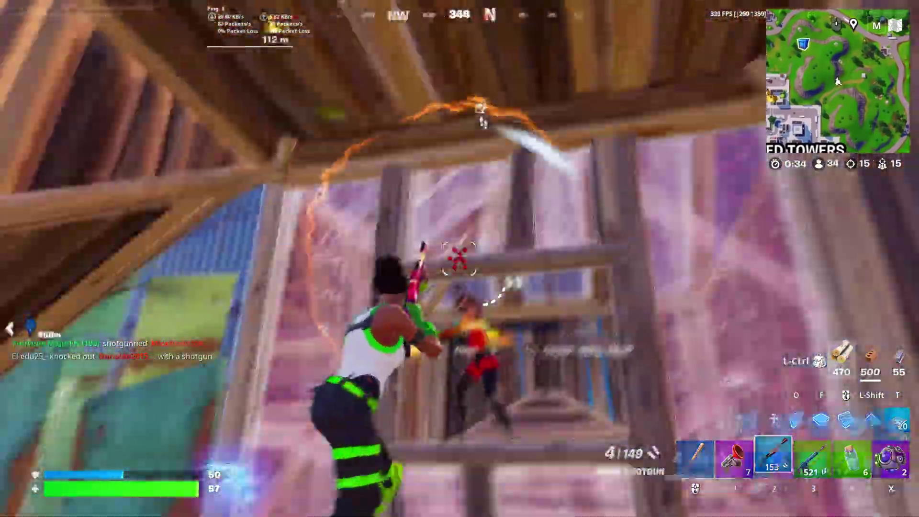
{"action": "left_click", "coordinate": [459, 258]}
{"action": "key", "text": "3"}
{"action": "left_click", "coordinate": [459, 258]}
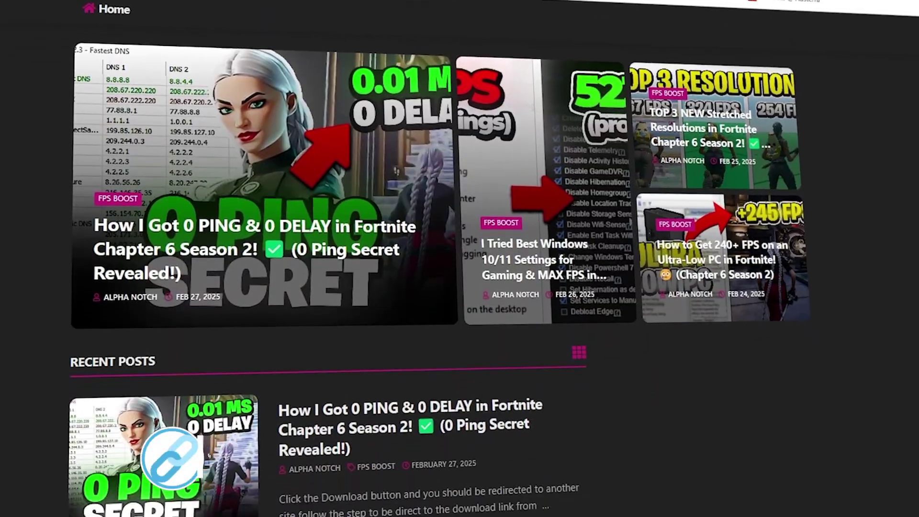
{"action": "scroll", "coordinate": [459, 258], "scroll_direction": "down", "scroll_amount": 8}
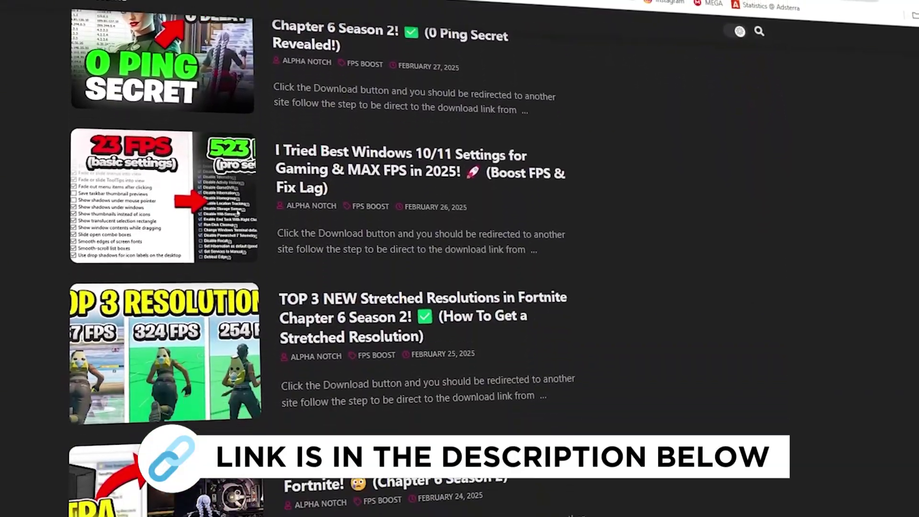
{"action": "scroll", "coordinate": [459, 258], "scroll_direction": "down", "scroll_amount": 6}
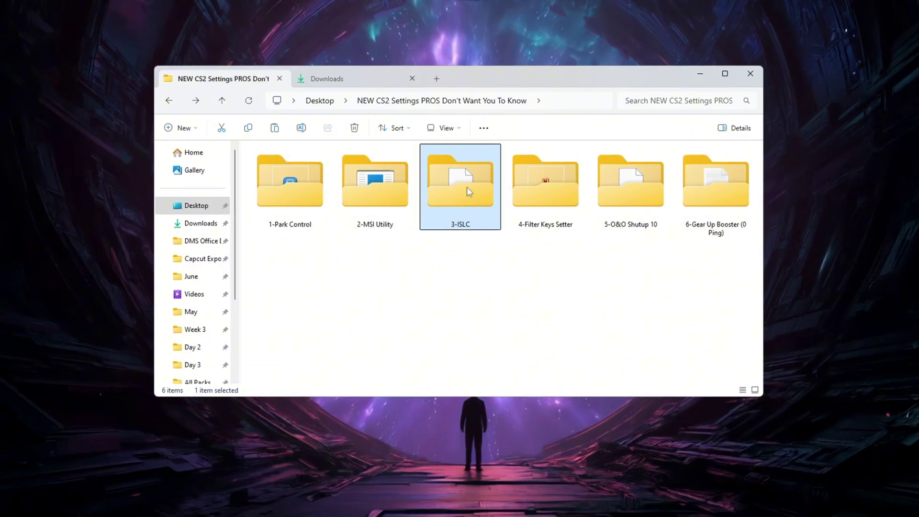
Step: Launch Intelligent standby list cleaner from the 3-ISLC folder, minimize the folder and move the program window to the middle of the desktop
{"action": "double_click", "coordinate": [467, 189]}
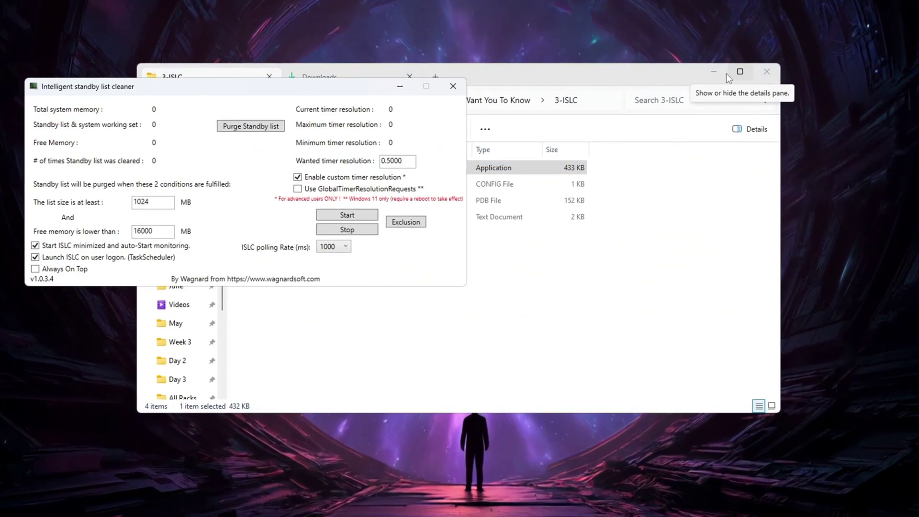
{"action": "left_click", "coordinate": [721, 70]}
{"action": "left_click_drag", "start_coordinate": [131, 84], "coordinate": [346, 93]}
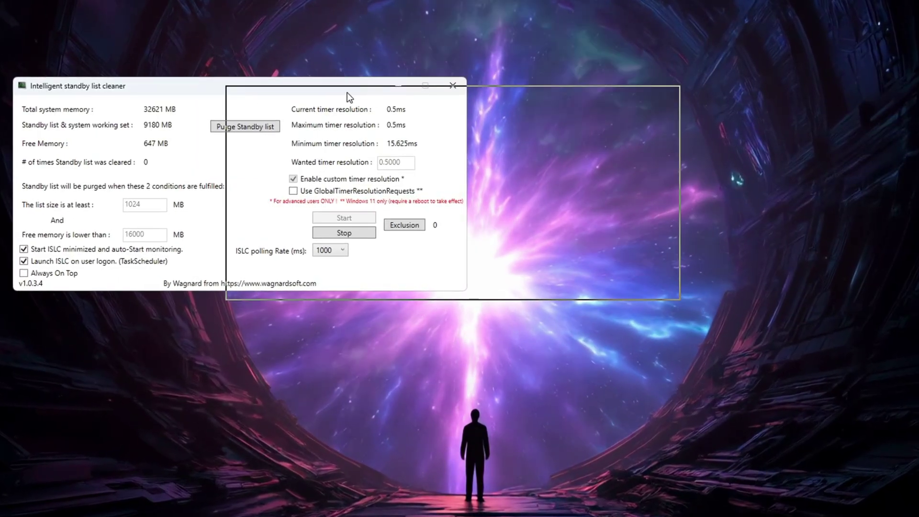
{"action": "left_click_drag", "start_coordinate": [346, 93], "coordinate": [346, 93]}
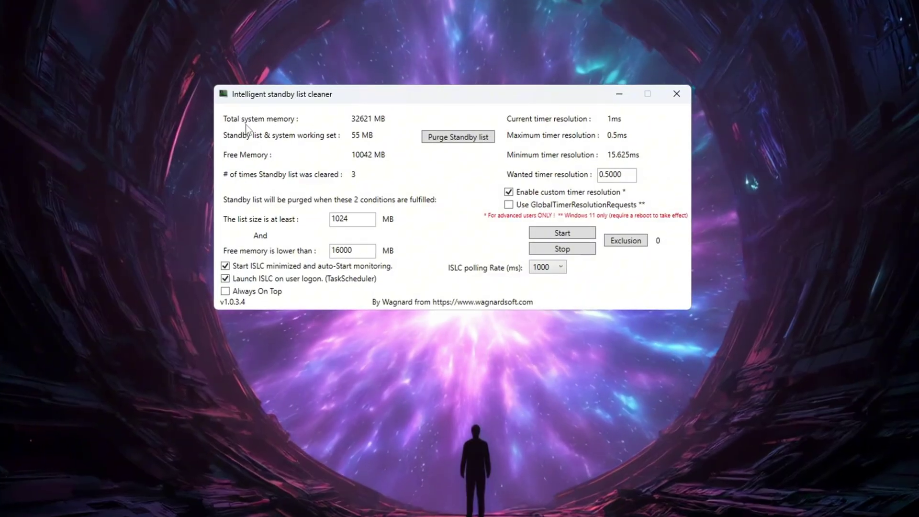
Step: Set the free memory purge threshold to 16000 MB and the wanted timer resolution to 0.5000
{"action": "double_click", "coordinate": [357, 254]}
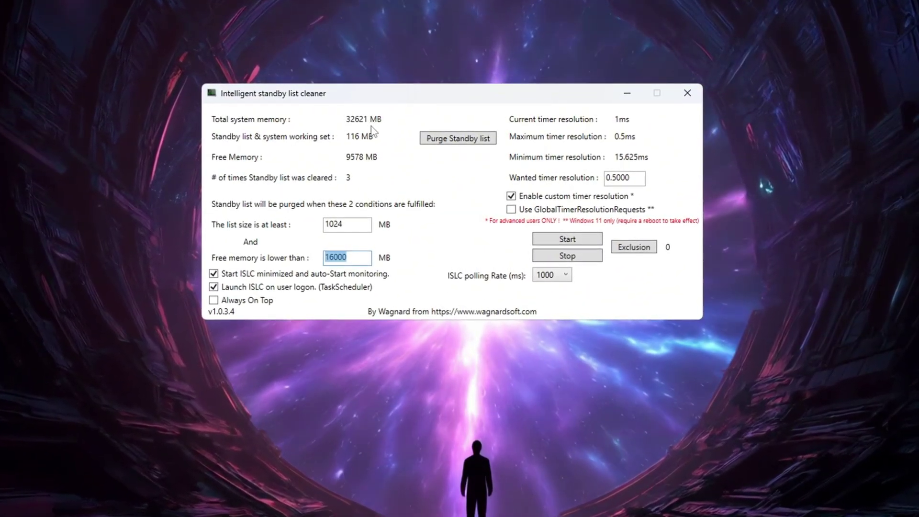
{"action": "left_click", "coordinate": [357, 255]}
{"action": "double_click", "coordinate": [354, 259]}
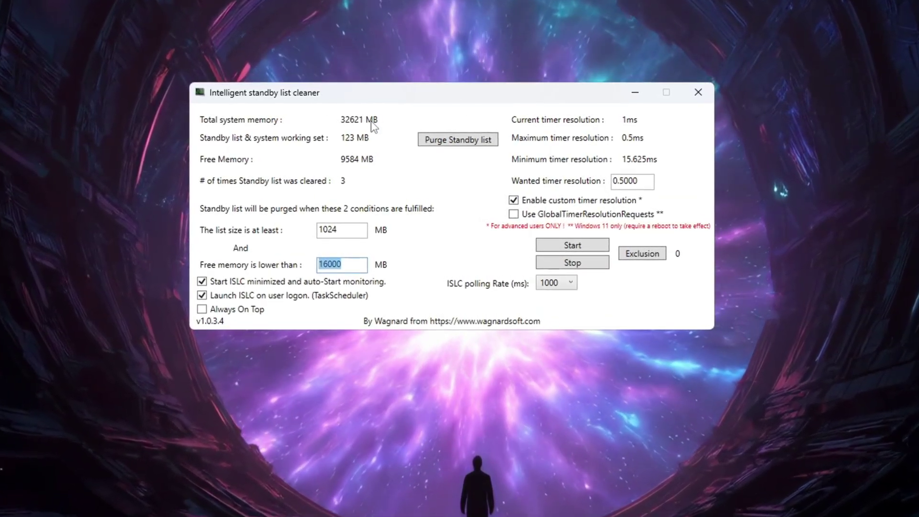
{"action": "left_click", "coordinate": [354, 268]}
{"action": "double_click", "coordinate": [352, 269]}
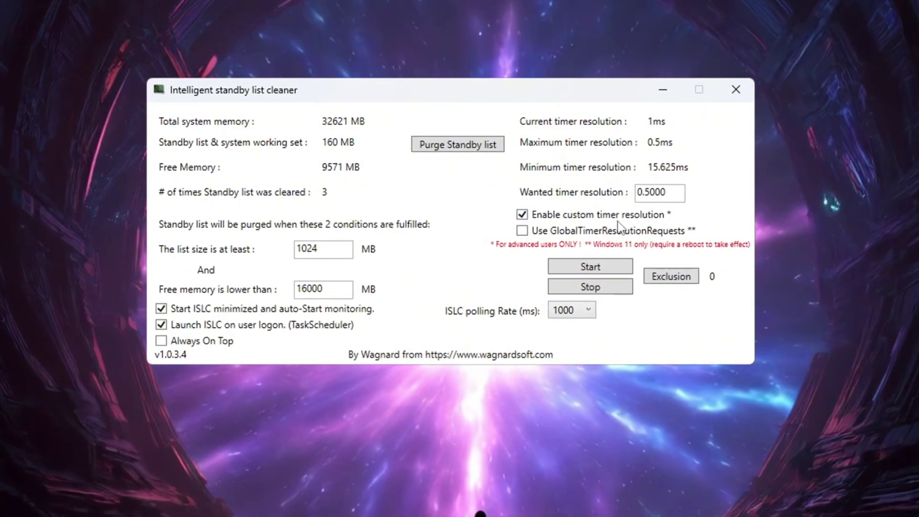
{"action": "left_click_drag", "start_coordinate": [664, 192], "coordinate": [560, 191]}
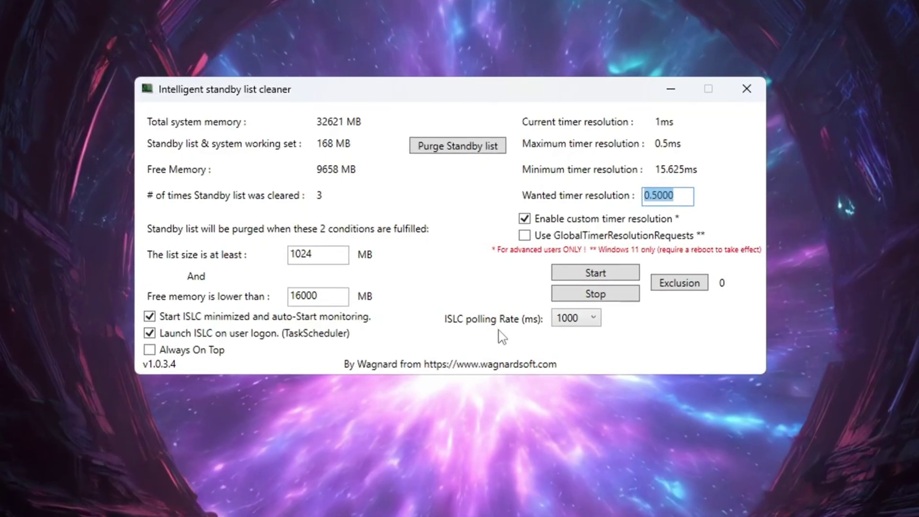
Step: Set the ISLC polling rate to 1000 ms and start the standby list monitoring
{"action": "left_click", "coordinate": [581, 317]}
{"action": "left_click", "coordinate": [578, 371]}
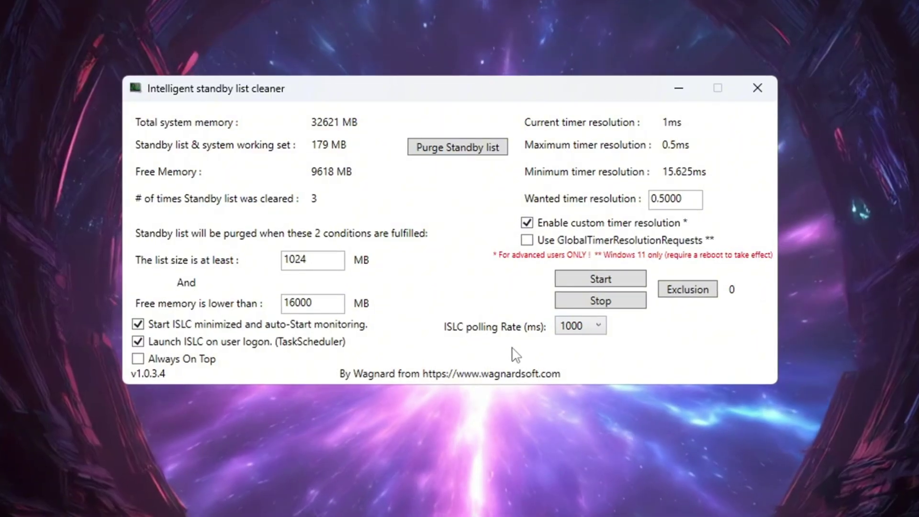
{"action": "left_click", "coordinate": [588, 325]}
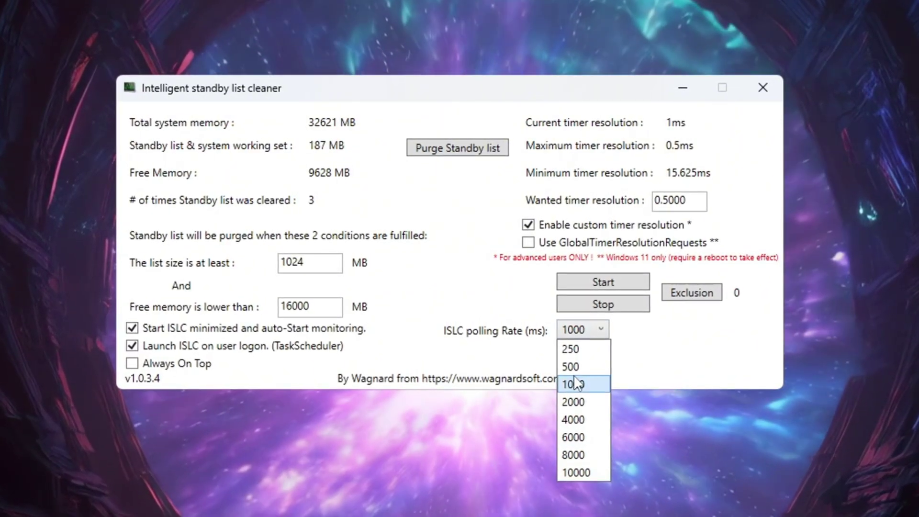
{"action": "left_click", "coordinate": [574, 383]}
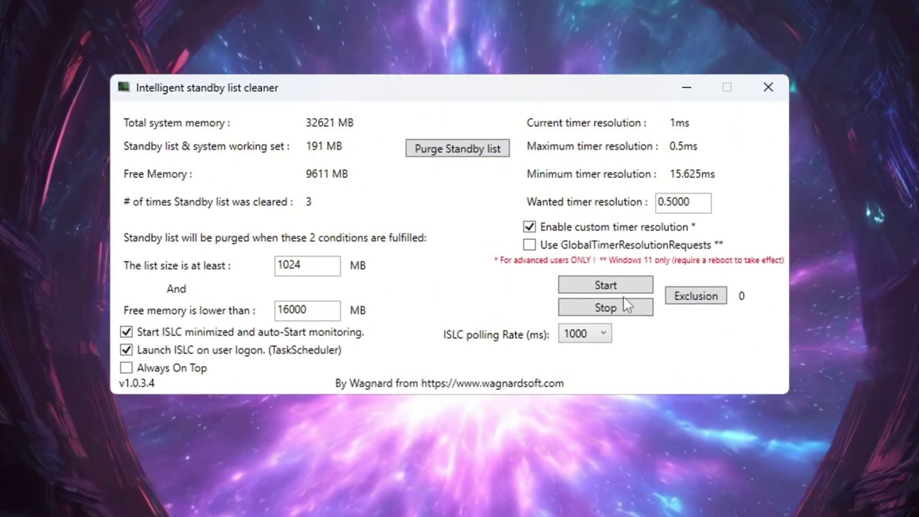
{"action": "left_click", "coordinate": [615, 283]}
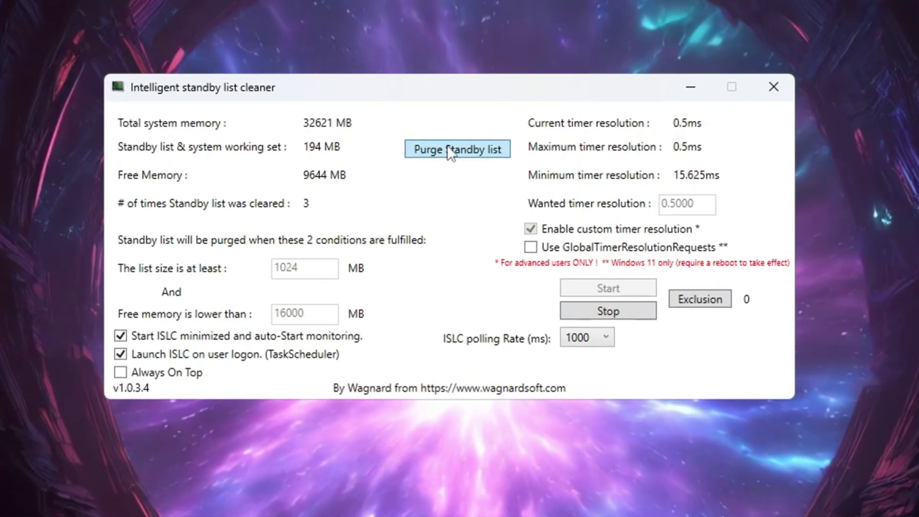
Step: Purge the standby list manually in Intelligent standby list cleaner
{"action": "left_click", "coordinate": [451, 149]}
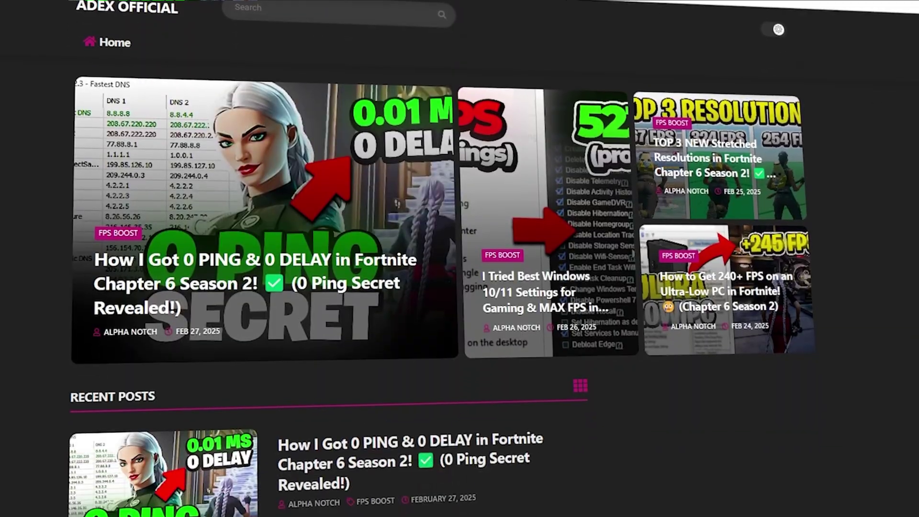
{"action": "scroll", "coordinate": [323, 287], "scroll_direction": "down", "scroll_amount": 8}
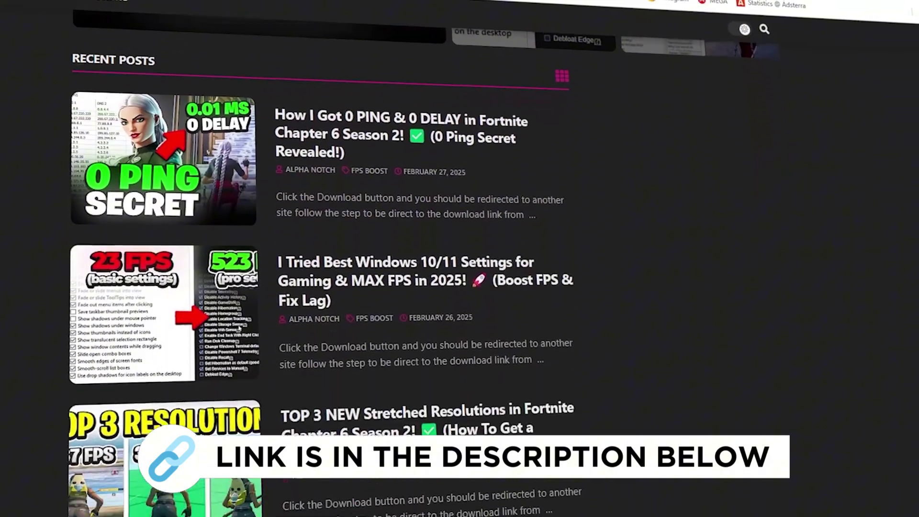
{"action": "scroll", "coordinate": [323, 287], "scroll_direction": "down", "scroll_amount": 6}
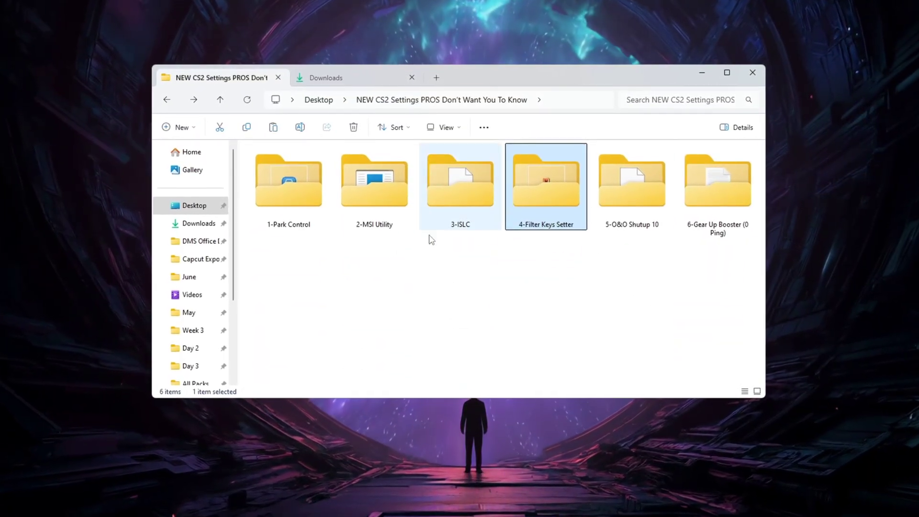
Step: Launch FilterKeysSetter.exe from the 4-Filter Keys Setter folder
{"action": "double_click", "coordinate": [552, 192]}
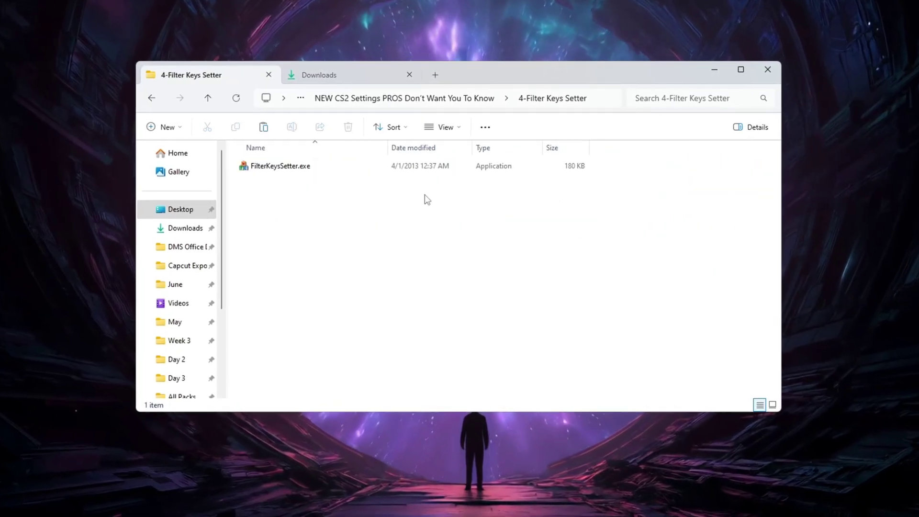
{"action": "left_click", "coordinate": [305, 170]}
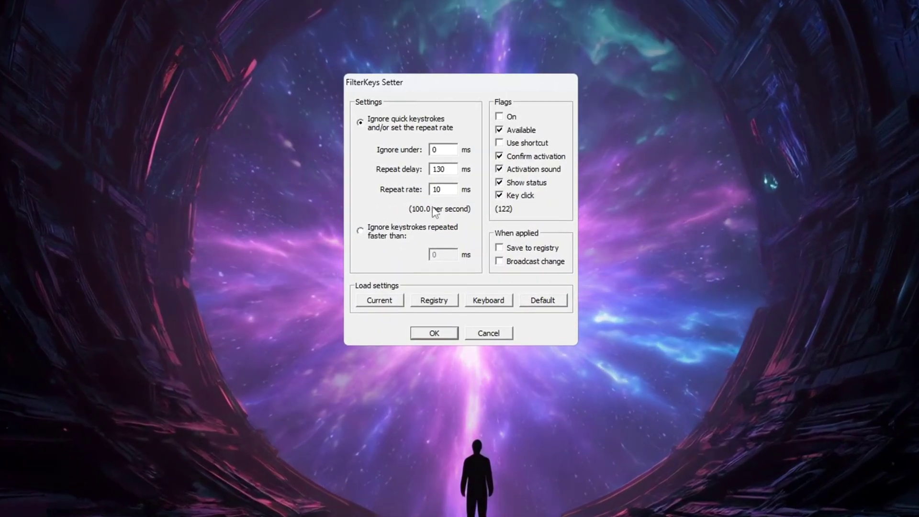
Step: Go through the ignore under, repeat delay and repeat rate values, and enable saving the FilterKeys settings to the registry
{"action": "left_click", "coordinate": [389, 159]}
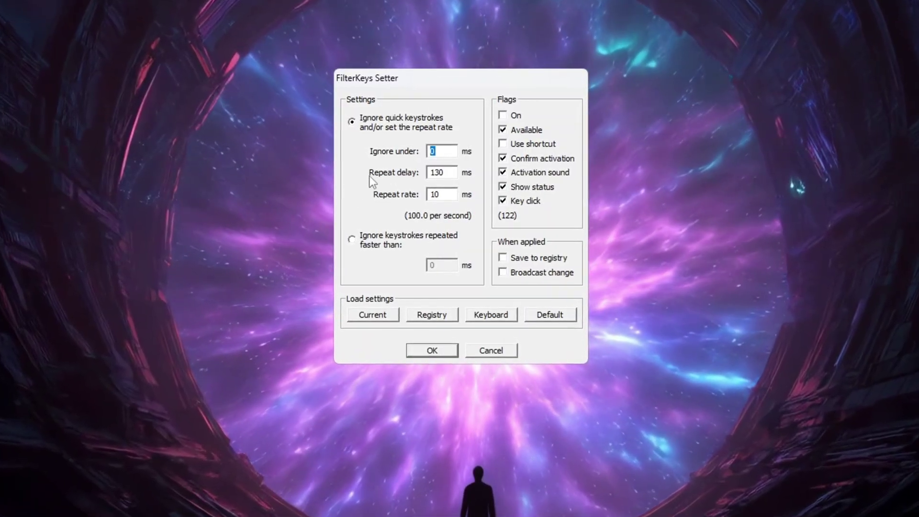
{"action": "key", "text": "Tab"}
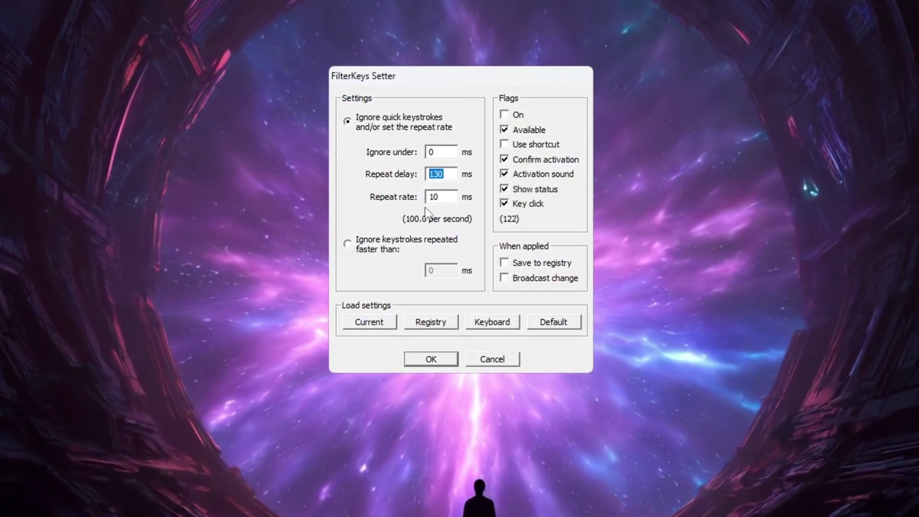
{"action": "key", "text": "Tab"}
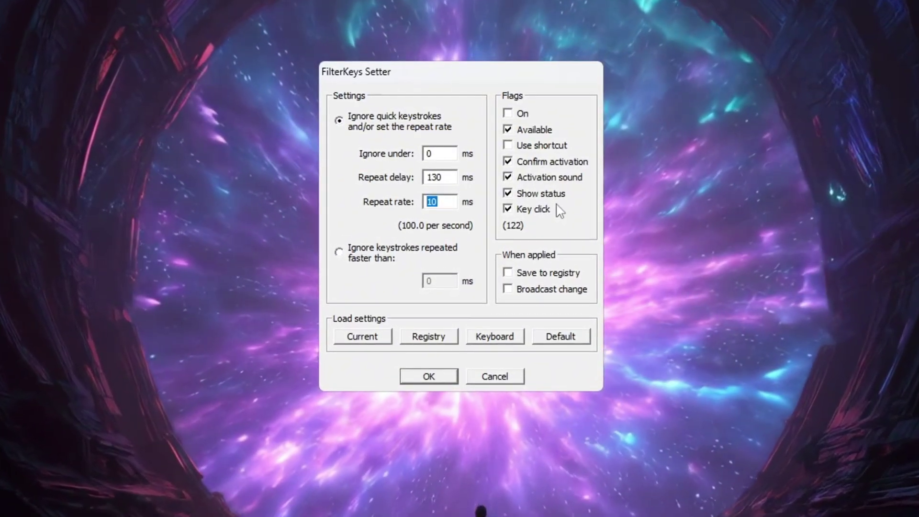
{"action": "left_click", "coordinate": [509, 276]}
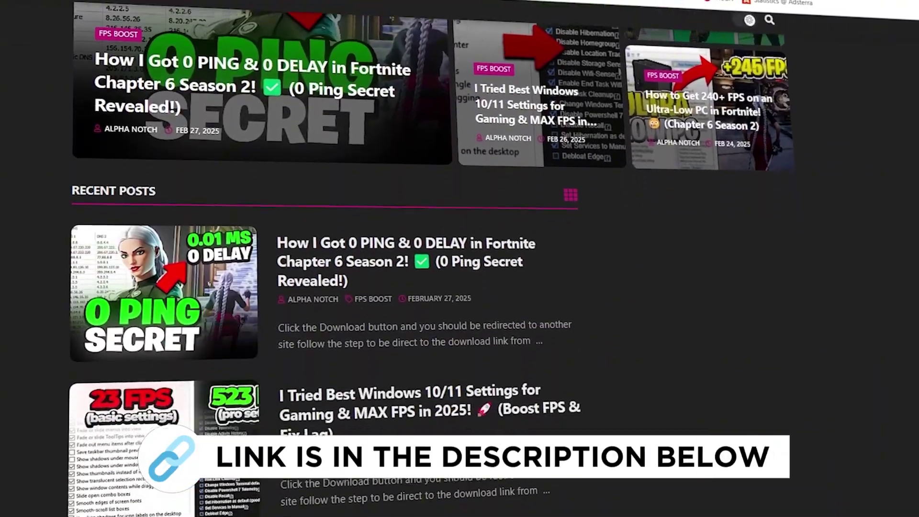
{"action": "scroll", "coordinate": [325, 259], "scroll_direction": "down", "scroll_amount": 5}
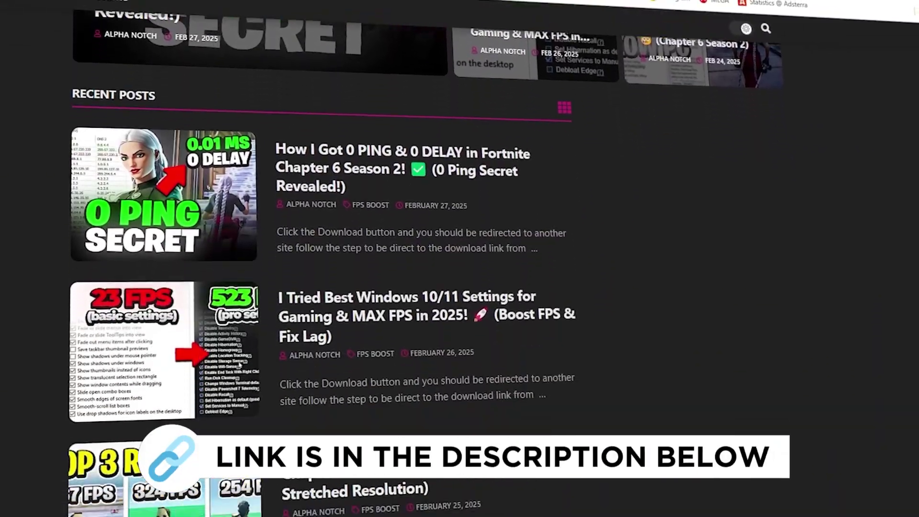
{"action": "scroll", "coordinate": [325, 259], "scroll_direction": "down", "scroll_amount": 10}
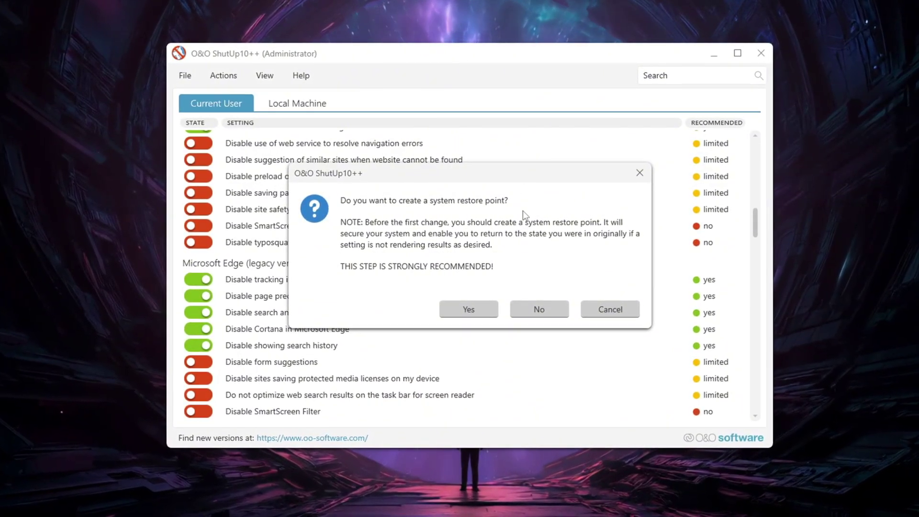
Step: Apply the chosen privacy settings in O&O ShutUp10++ without creating a system restore point, and acknowledge the completion message
{"action": "left_click", "coordinate": [540, 311]}
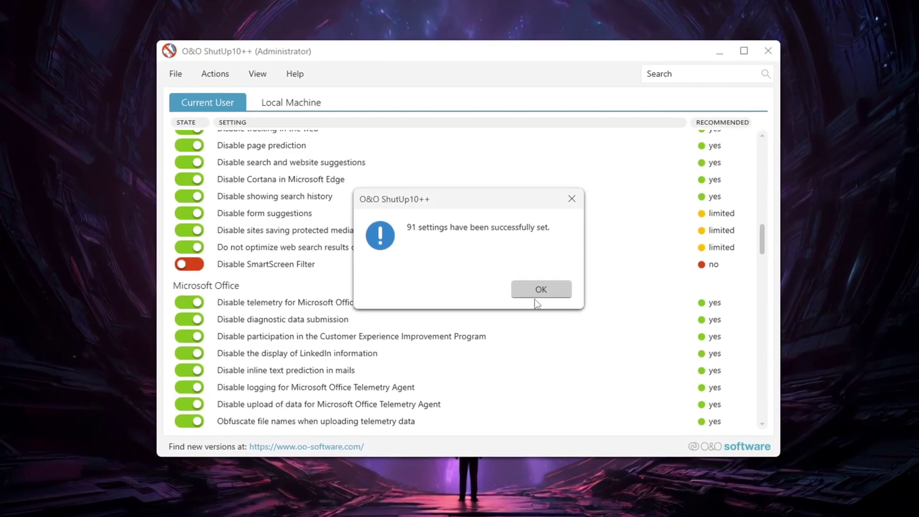
{"action": "left_click", "coordinate": [540, 290]}
Step: Review the Current User privacy settings and check where all changes can be reverted to factory settings
{"action": "scroll", "coordinate": [381, 220], "scroll_direction": "down", "scroll_amount": 20}
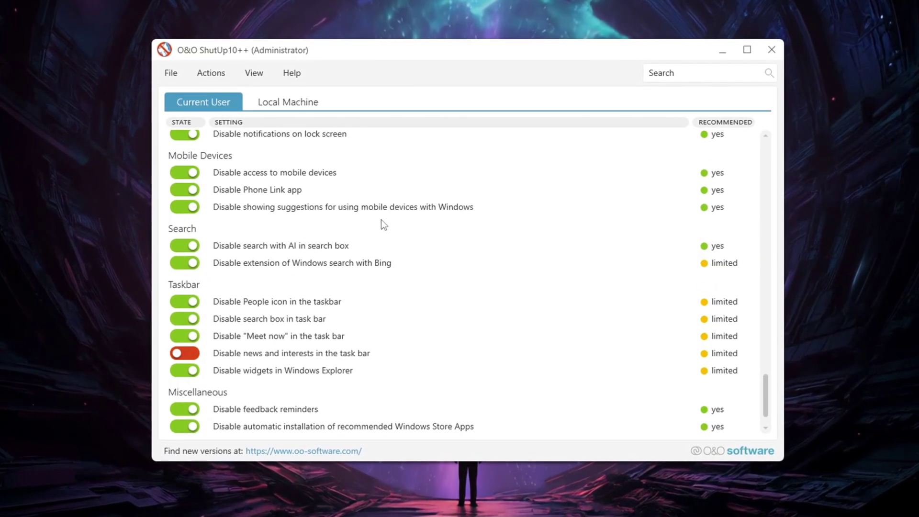
{"action": "scroll", "coordinate": [381, 220], "scroll_direction": "up", "scroll_amount": 20}
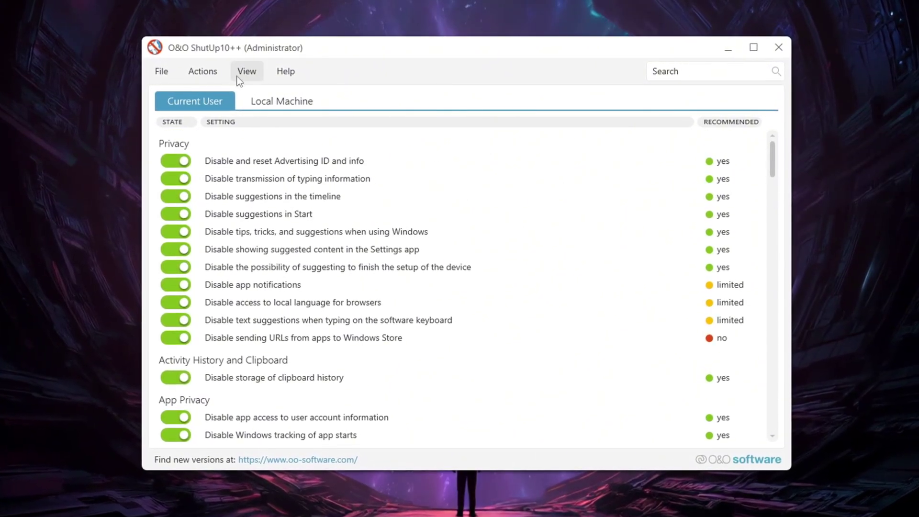
{"action": "left_click", "coordinate": [214, 74]}
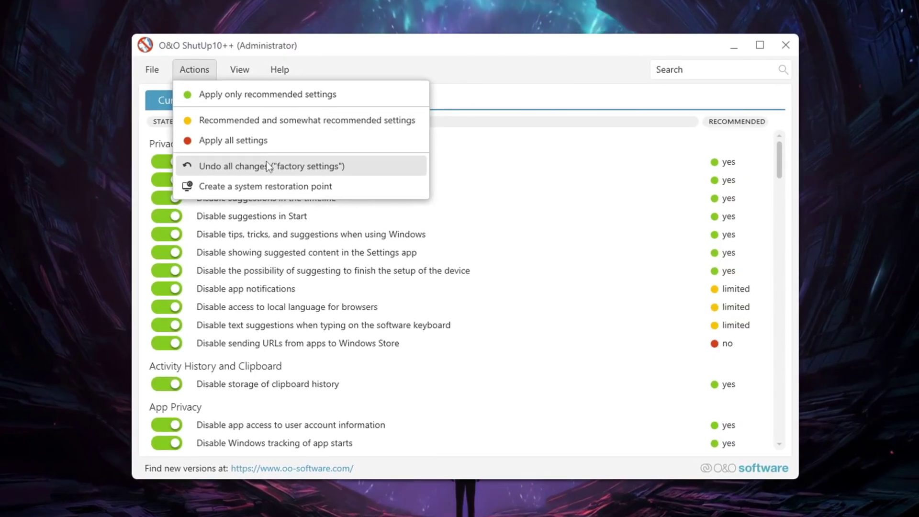
{"action": "left_click", "coordinate": [457, 44]}
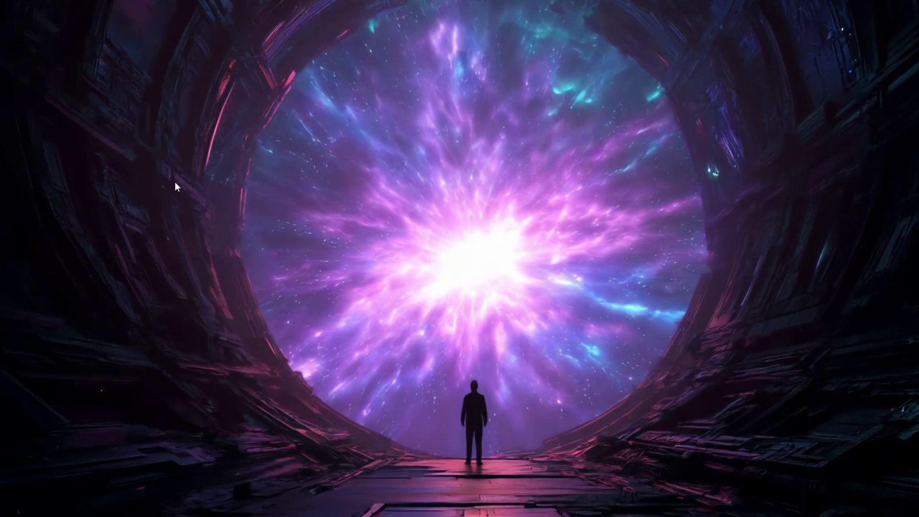
Step: Open Task Manager and look through the list of startup apps for programs that are enabled
{"action": "key", "text": "ctrl+shift+Escape"}
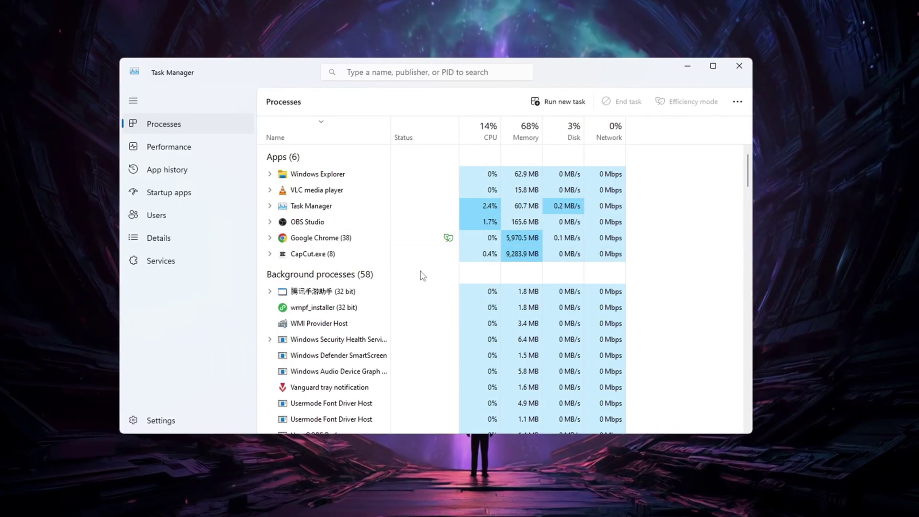
{"action": "left_click", "coordinate": [178, 194]}
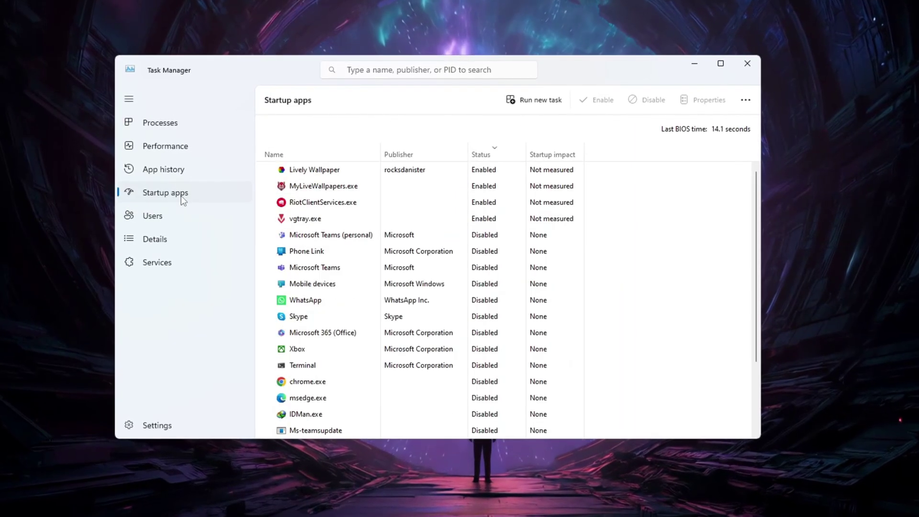
{"action": "scroll", "coordinate": [464, 219], "scroll_direction": "down", "scroll_amount": 3}
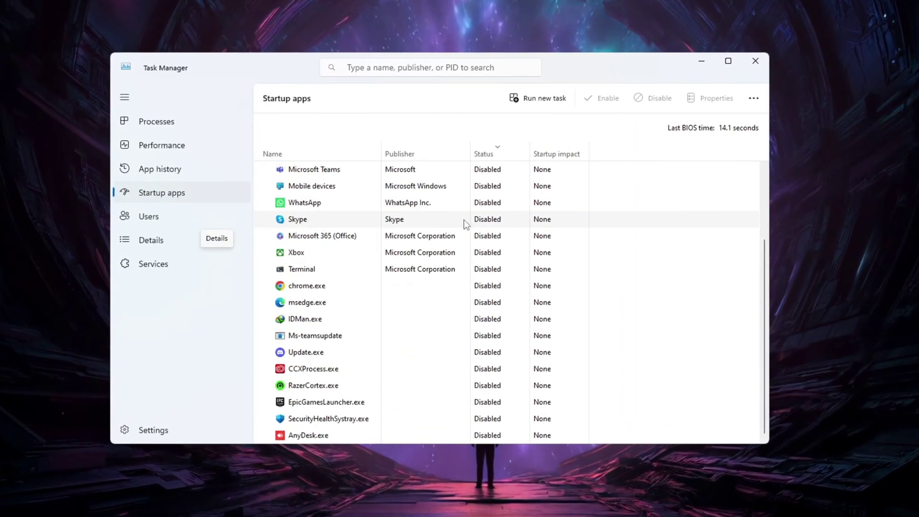
{"action": "scroll", "coordinate": [430, 229], "scroll_direction": "up", "scroll_amount": 3}
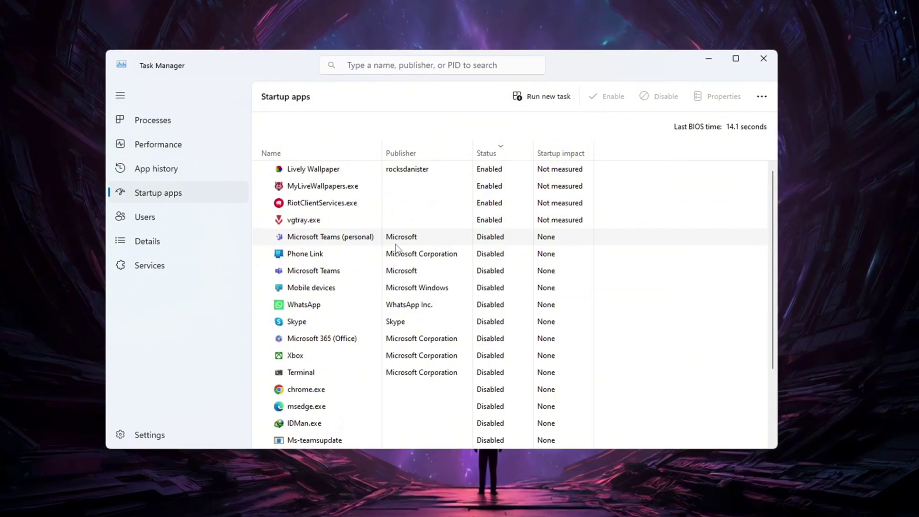
Step: Check the Disable option on the enabled startup apps, from Lively Wallpaper to vgtray.exe, and select Microsoft Teams (personal)
{"action": "right_click", "coordinate": [489, 171]}
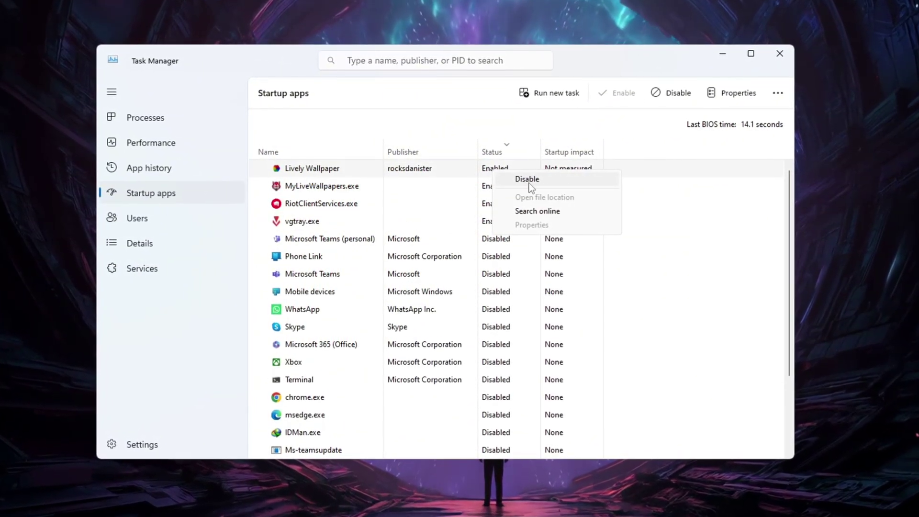
{"action": "left_click", "coordinate": [490, 190]}
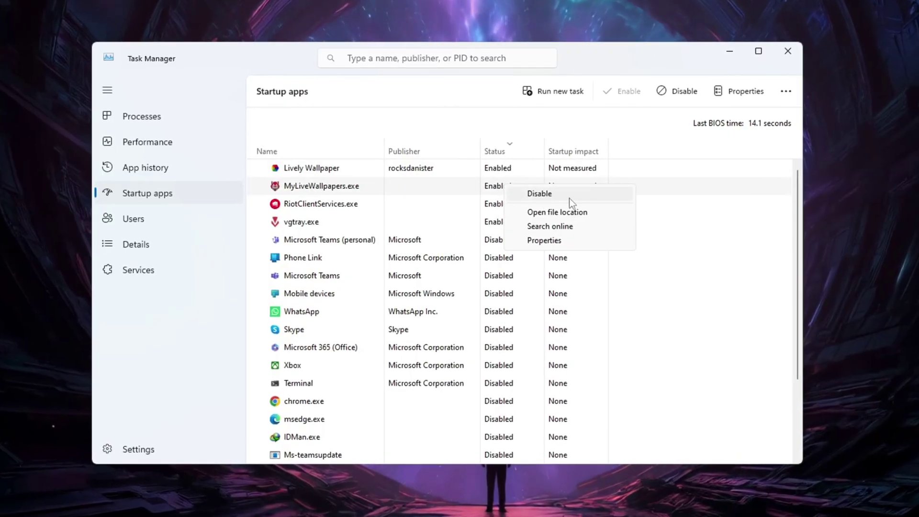
{"action": "left_click", "coordinate": [490, 208]}
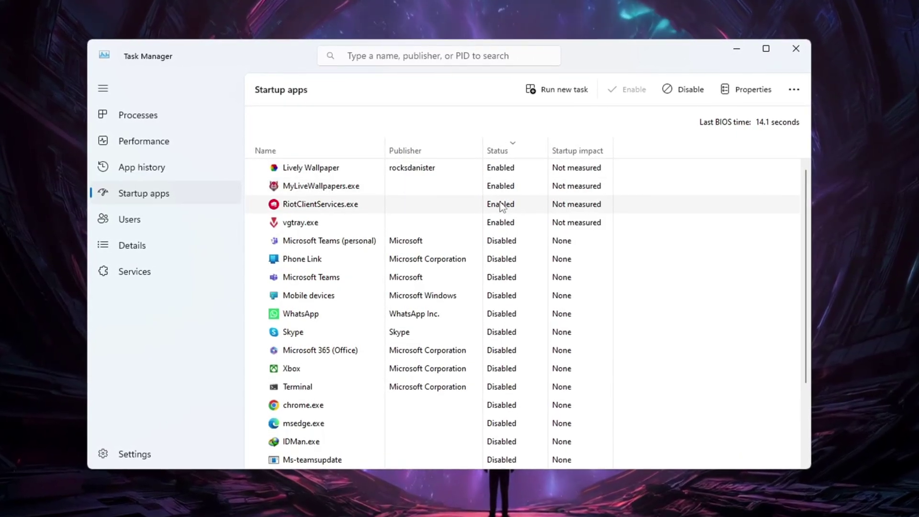
{"action": "left_click", "coordinate": [518, 228]}
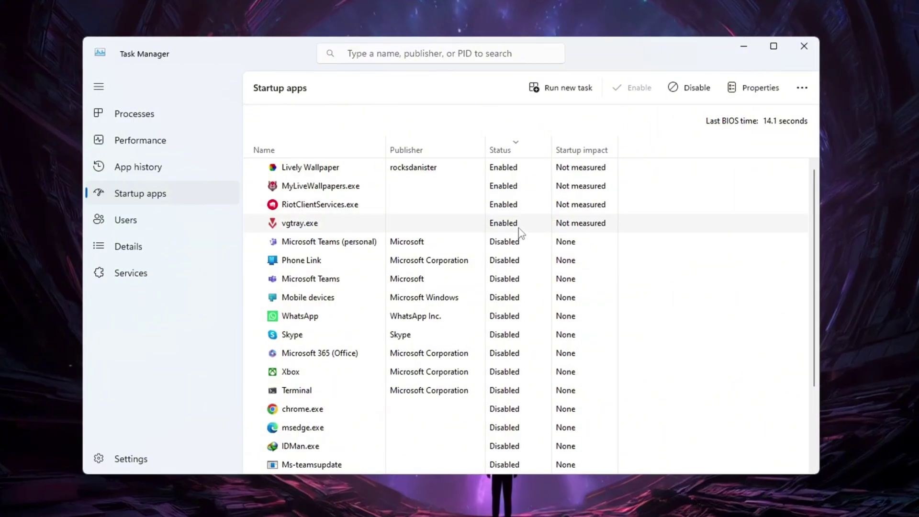
{"action": "left_click", "coordinate": [300, 243]}
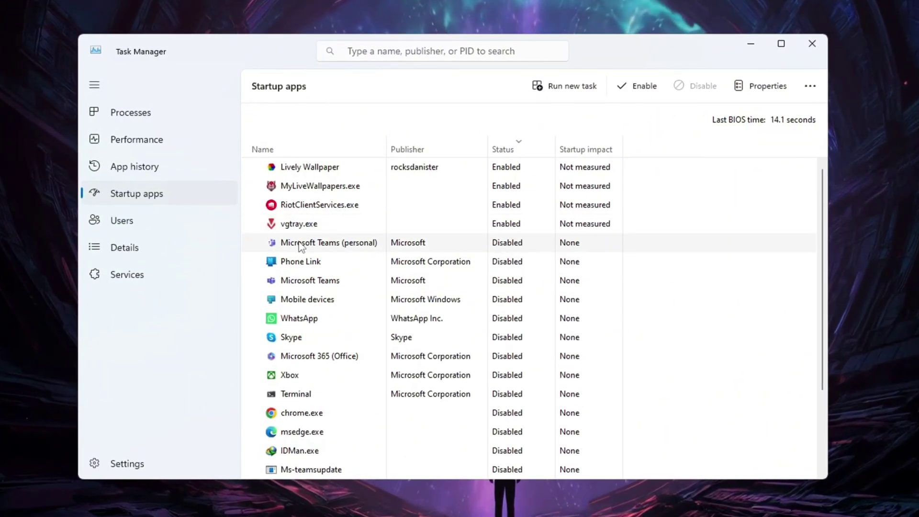